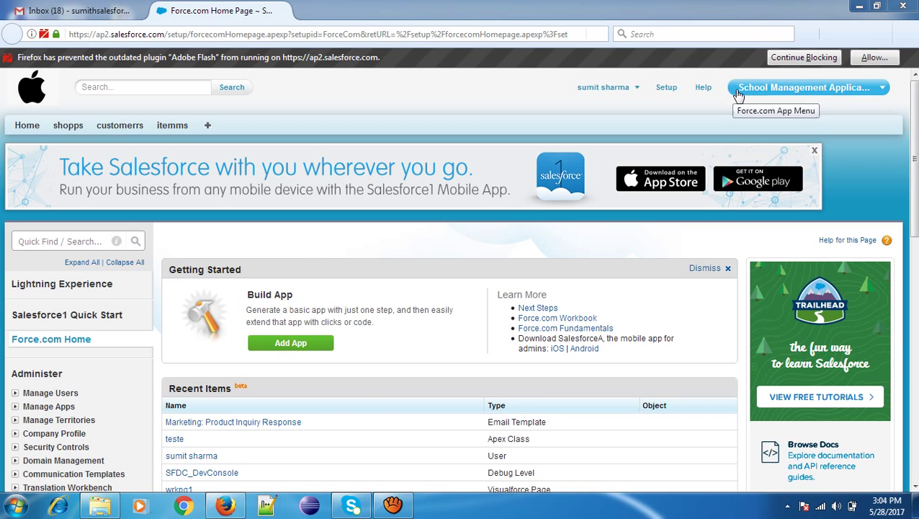
Switch from the School Management Application to the Sales app.
click(761, 94)
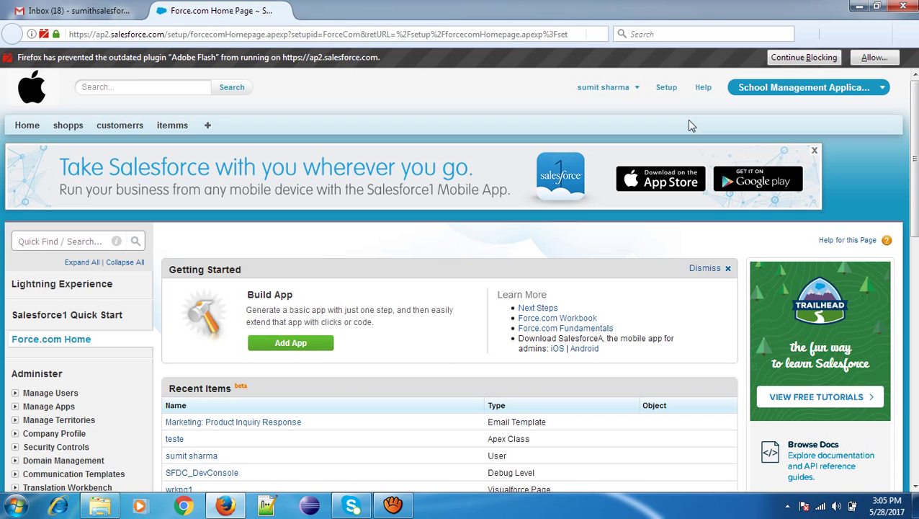
click(868, 101)
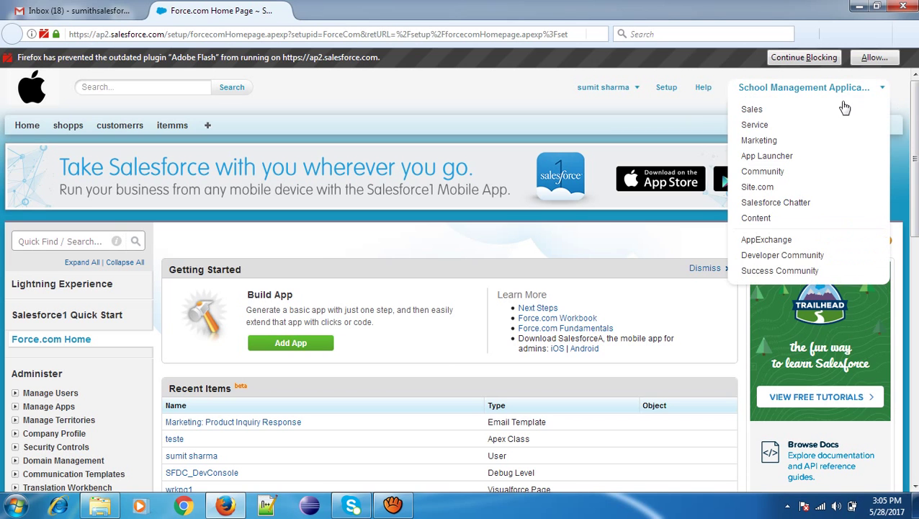
click(809, 112)
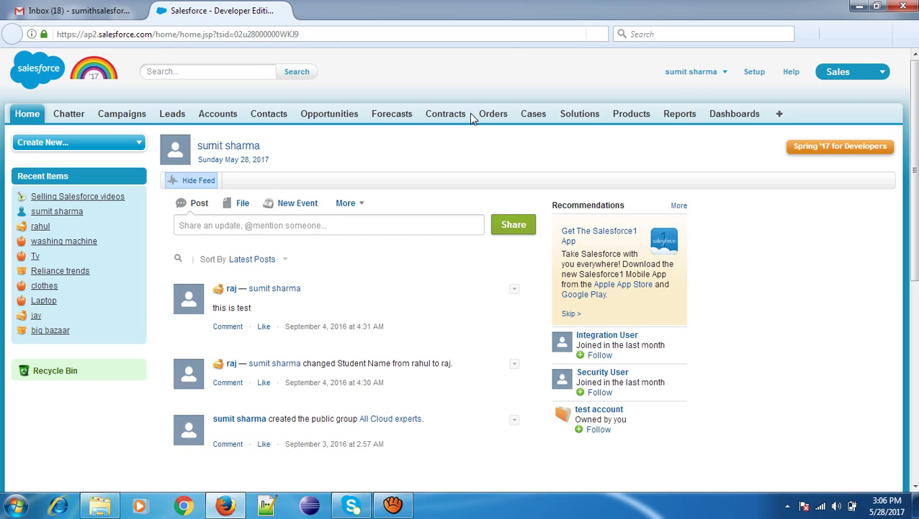
Open the tab customization page for the Sales app from the list of all tabs.
click(781, 118)
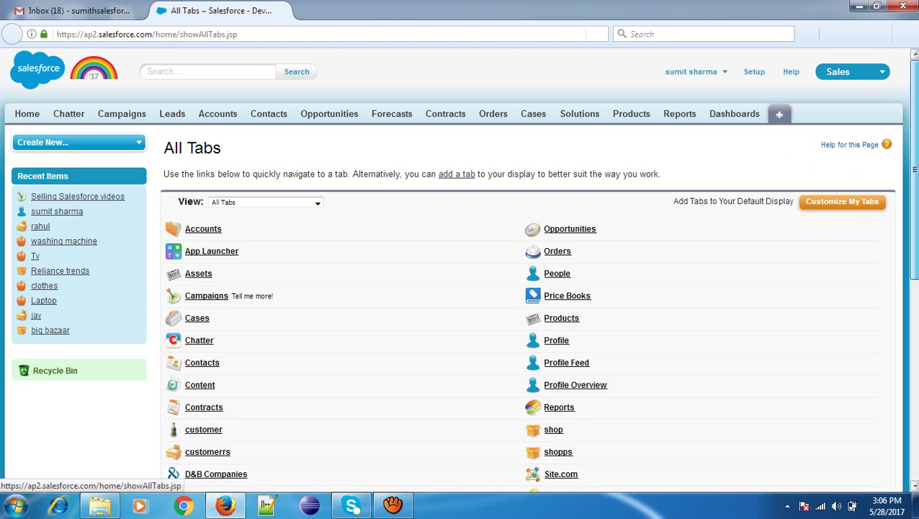
scroll(872, 150, down, 3)
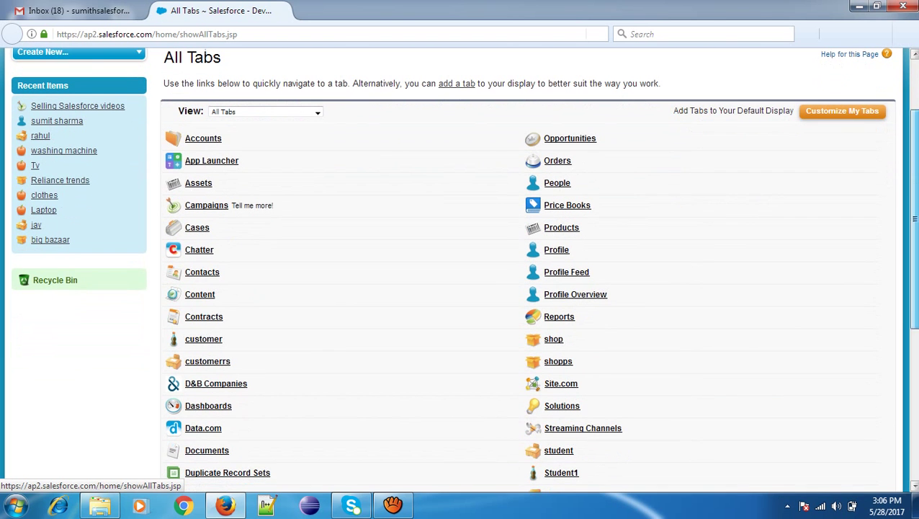
click(857, 114)
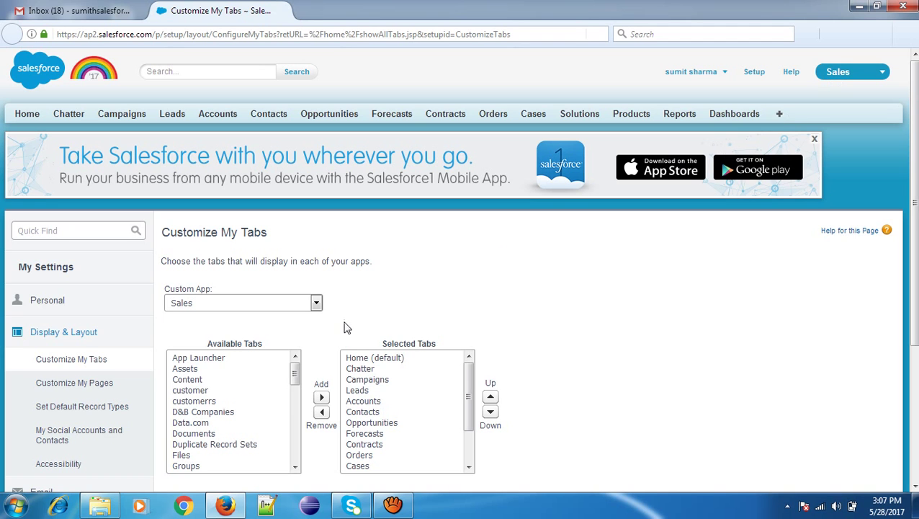
drag(295, 372, 294, 350)
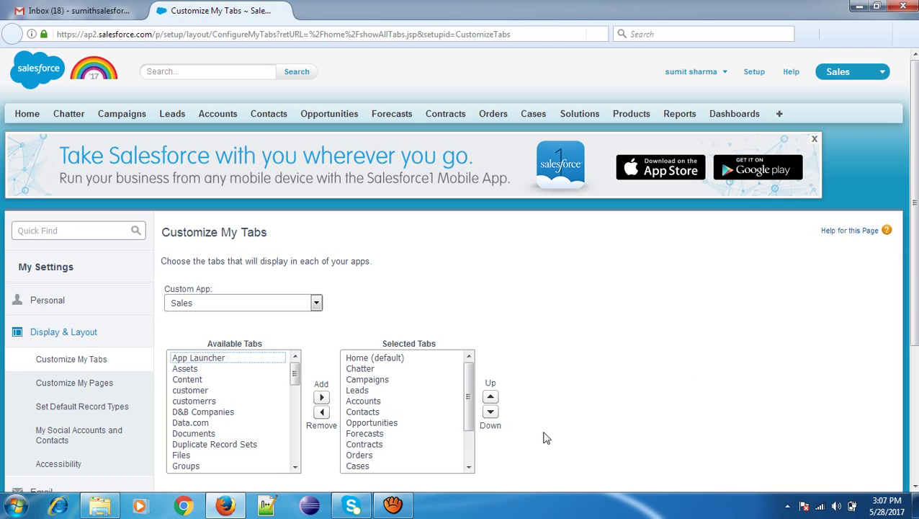
mouse_move(467, 379)
mouse_down()
mouse_move(469, 428)
mouse_move(472, 364)
mouse_up()
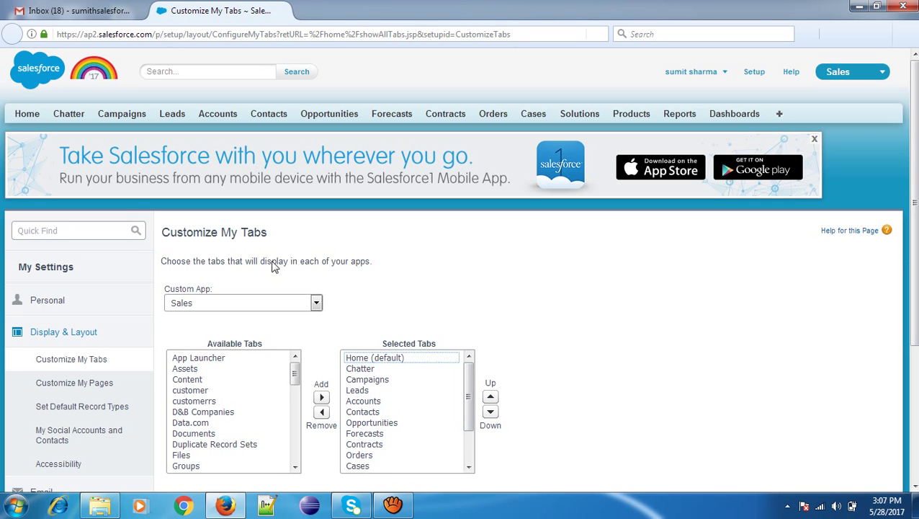
click(129, 196)
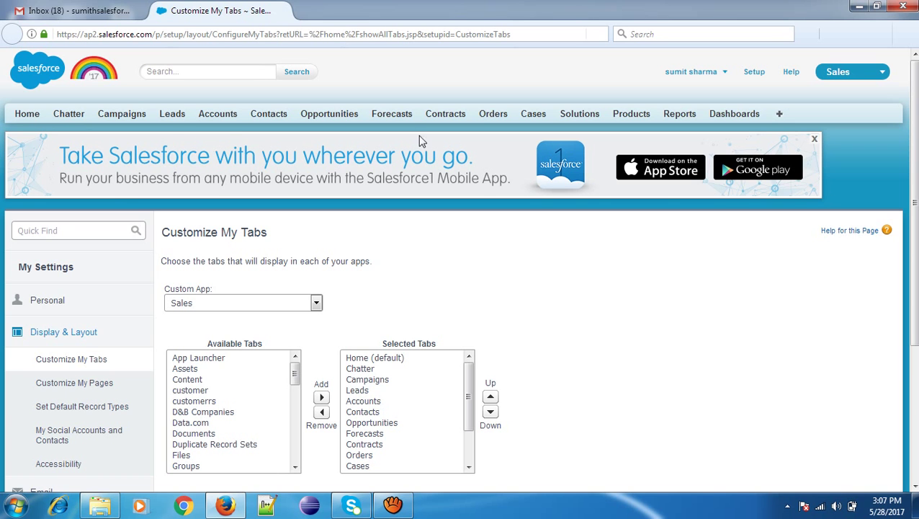
Remove Dashboards, Reports and every tab from Accounts through Products from the Sales app's selected tabs, and save.
scroll(458, 270, down, 3)
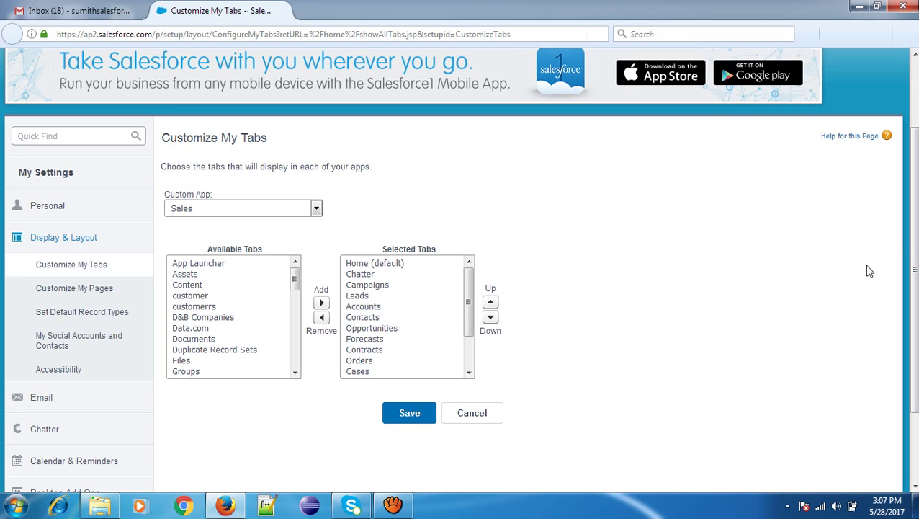
drag(469, 302, 468, 353)
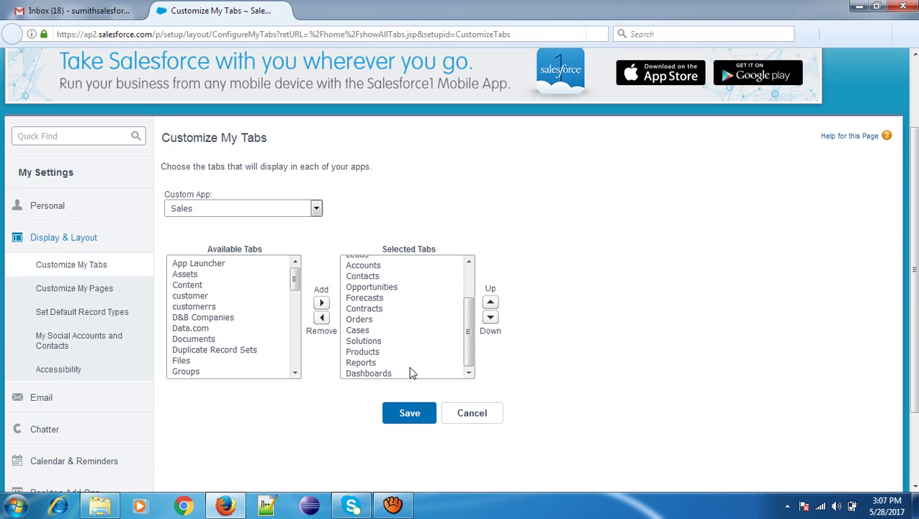
click(399, 373)
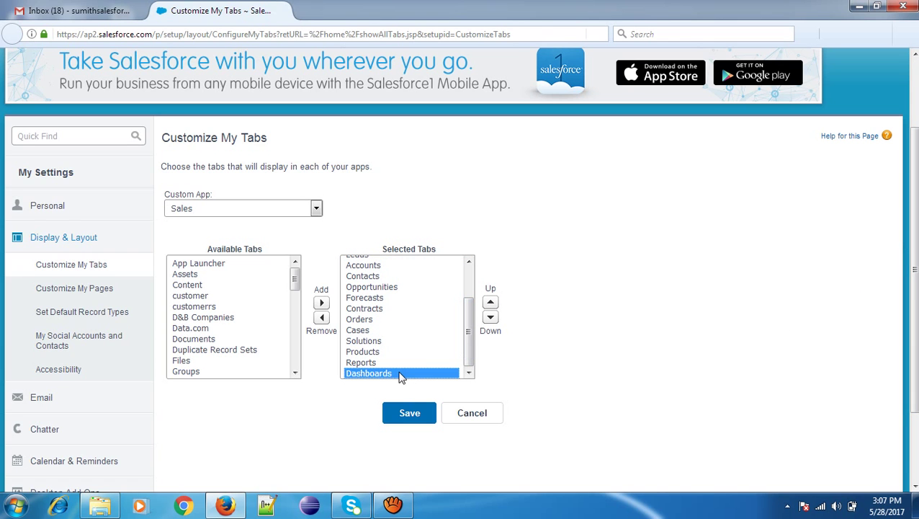
click(322, 317)
click(364, 373)
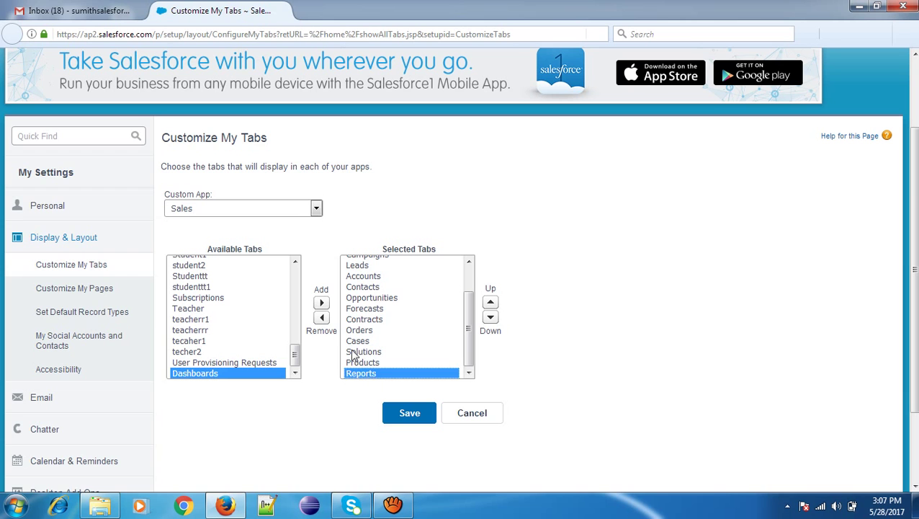
click(321, 317)
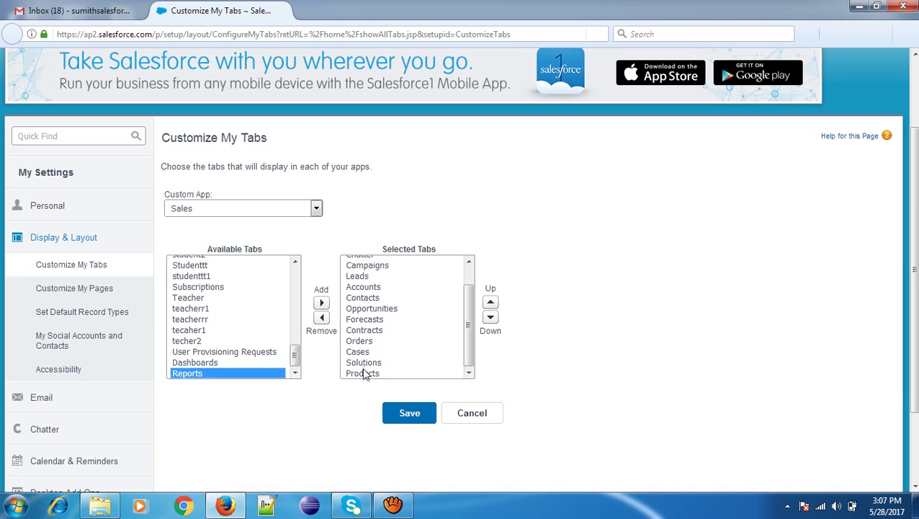
drag(362, 373, 360, 292)
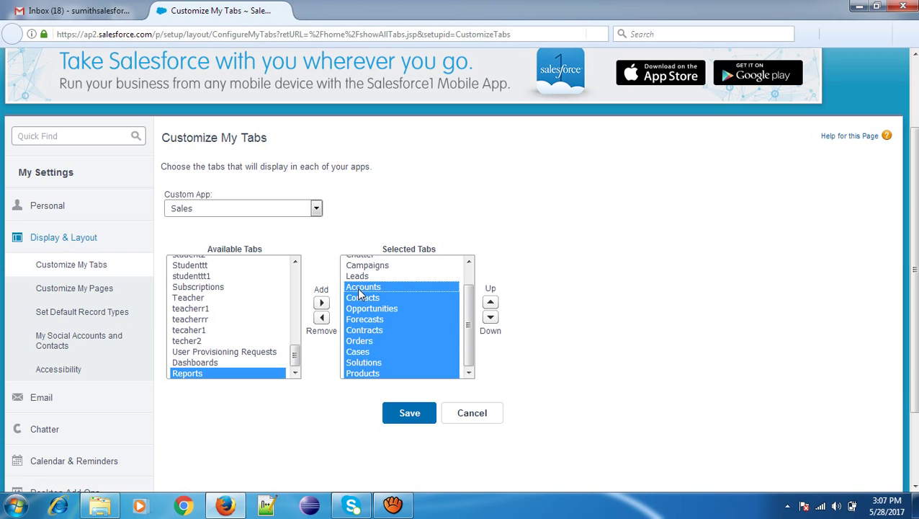
click(321, 319)
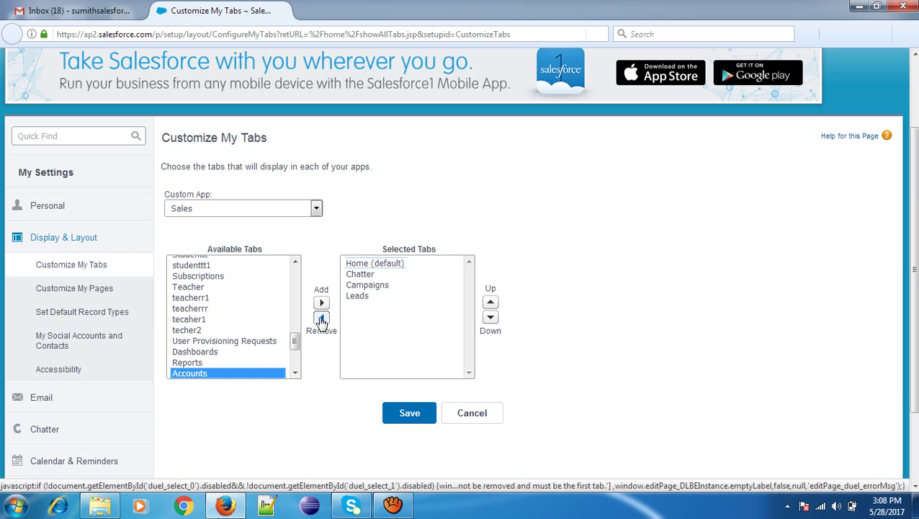
click(411, 414)
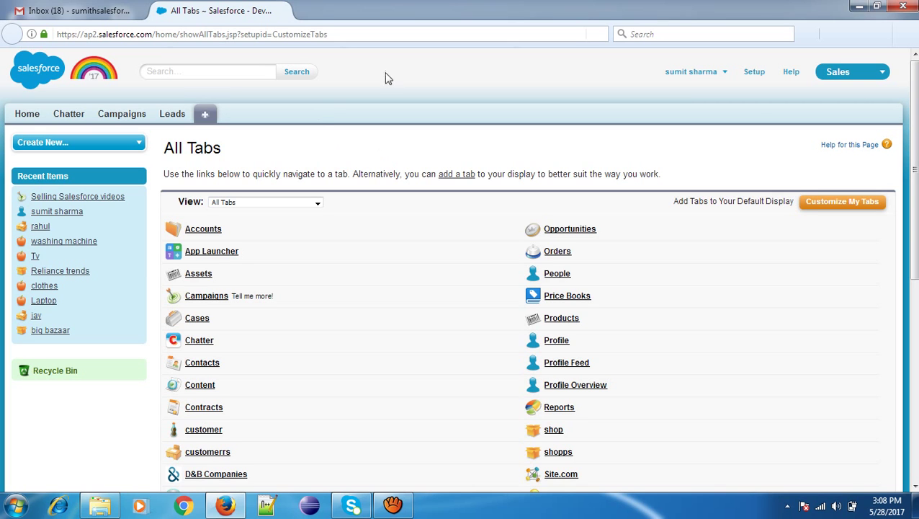
Open Setup, and switch the current app from Sales to Community.
click(753, 72)
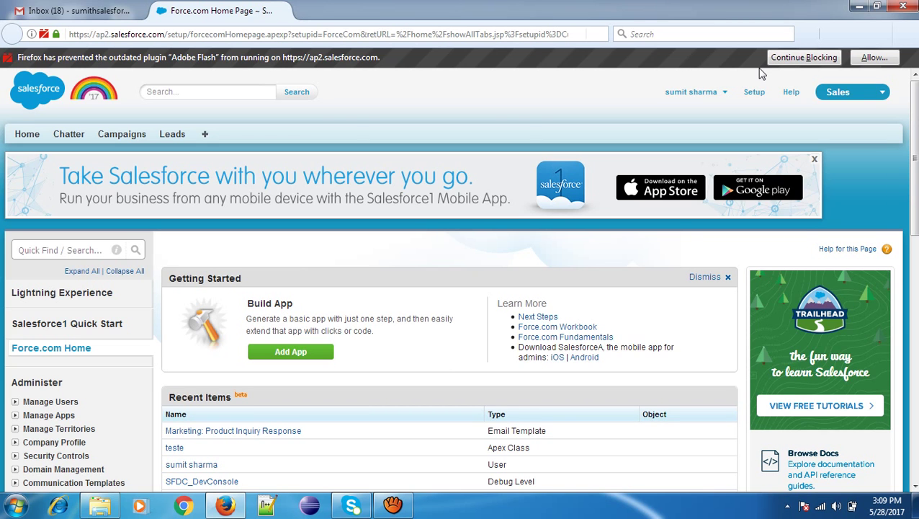
click(821, 104)
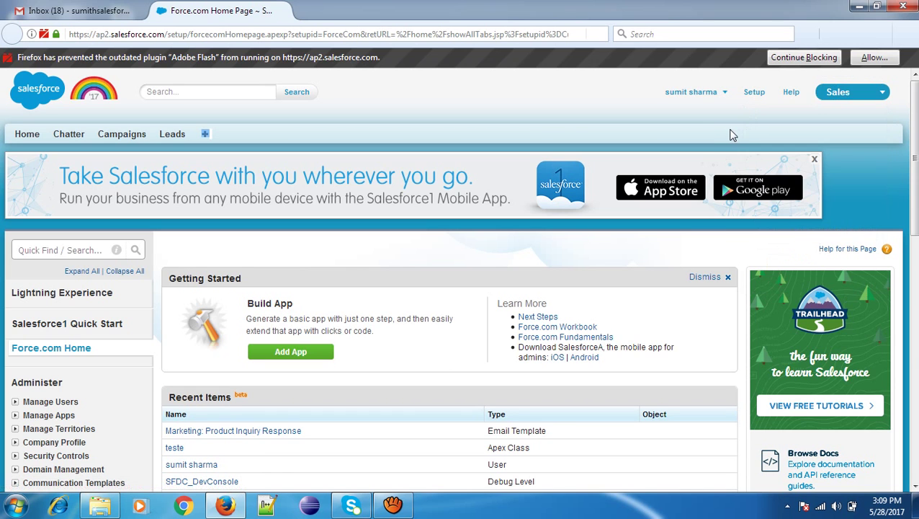
click(839, 100)
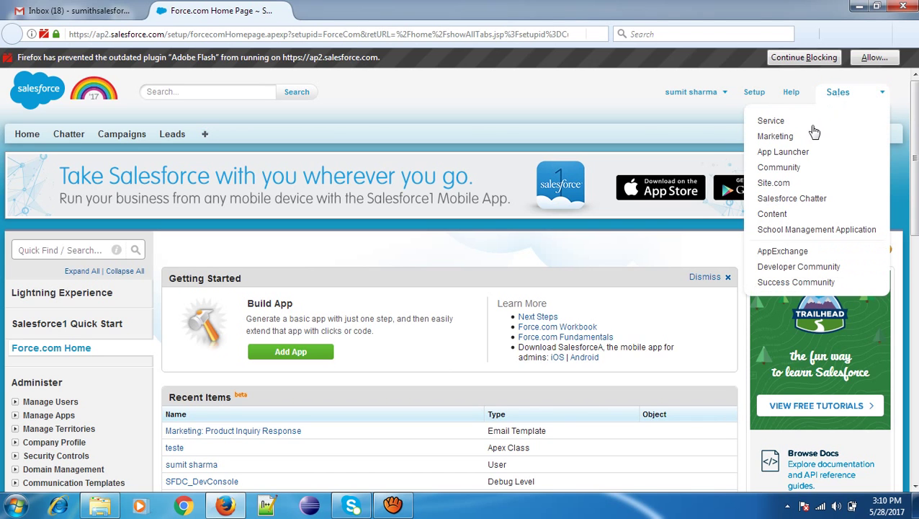
click(779, 168)
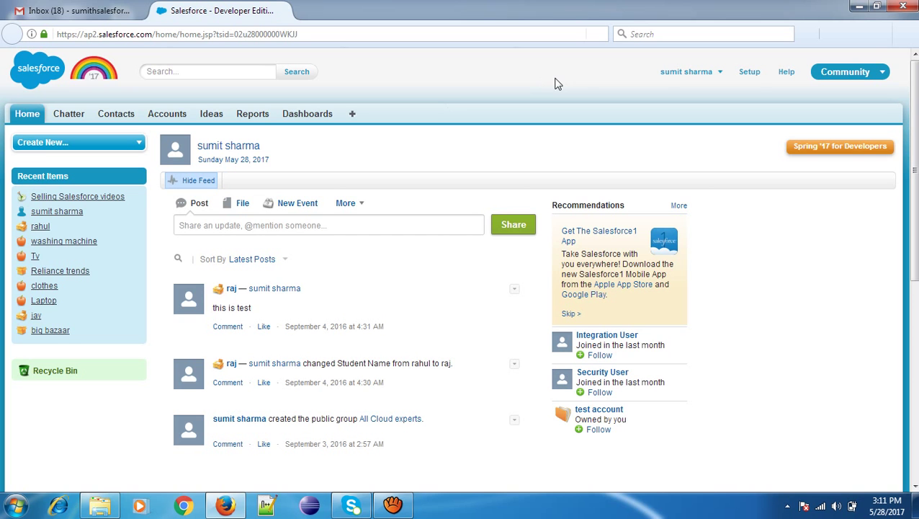
Return to Setup and allow the blocked Adobe Flash plugin to run for the current session.
click(752, 75)
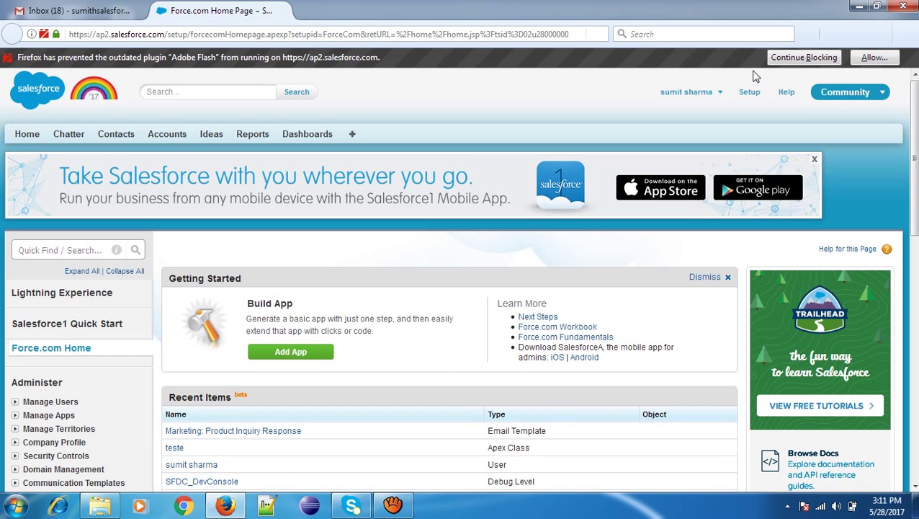
click(868, 58)
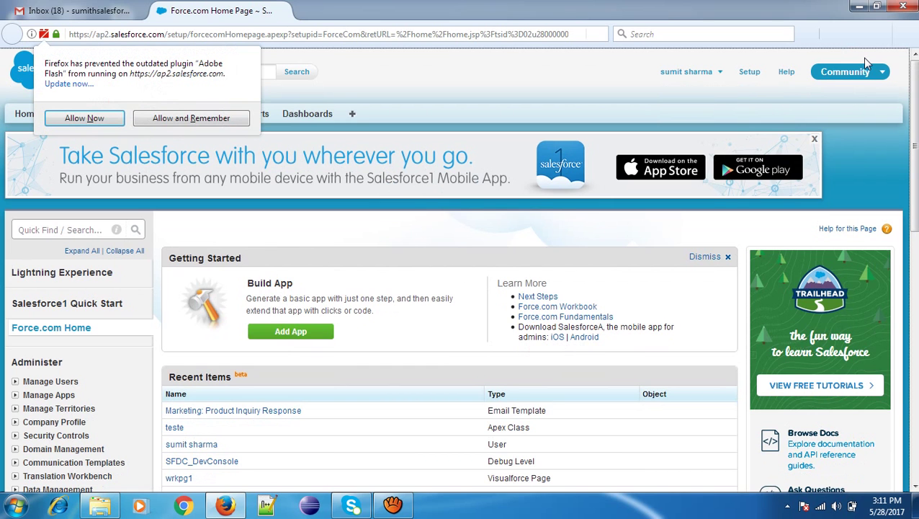
click(84, 118)
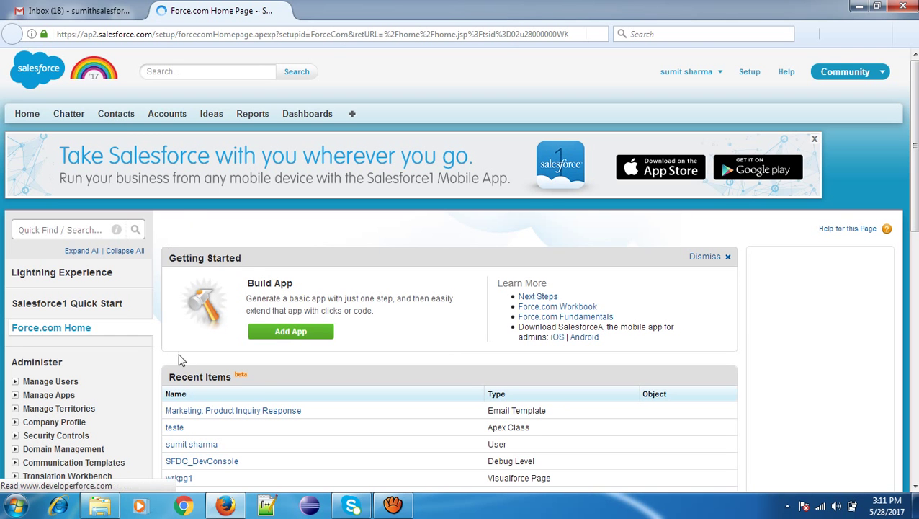
click(383, 508)
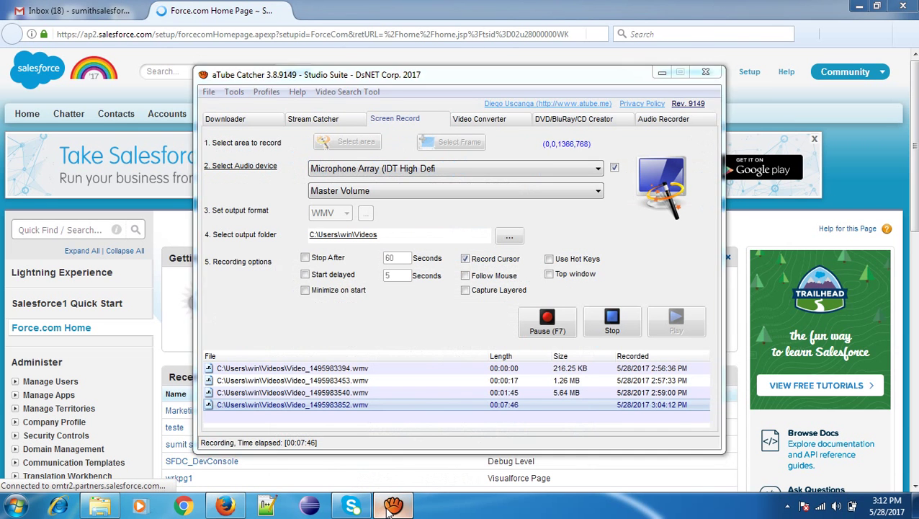
click(389, 508)
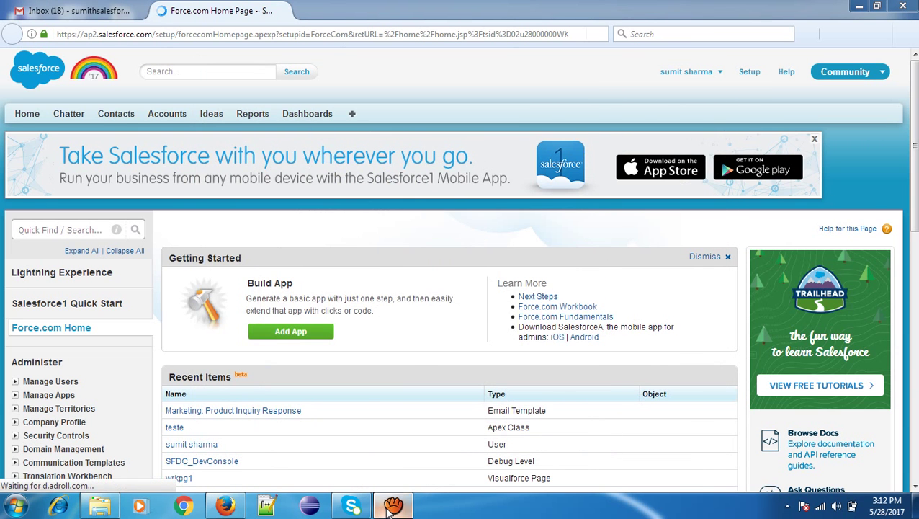
click(389, 509)
click(389, 508)
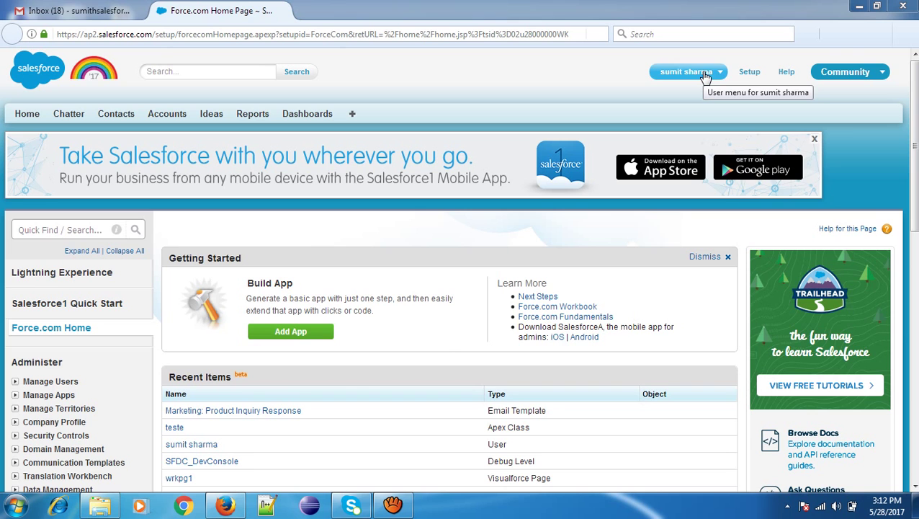
Visit the Accounts home page, then search Setup for "app" and open the Apps list under Create.
click(167, 115)
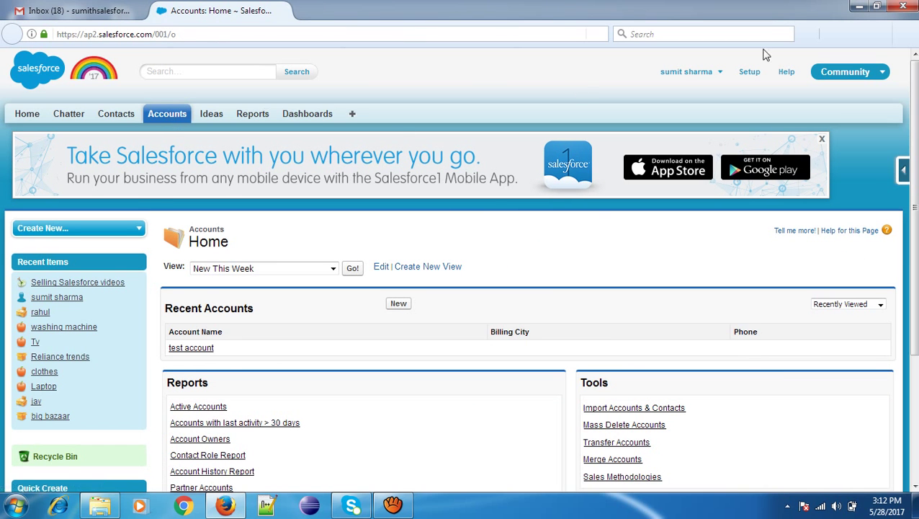
click(749, 72)
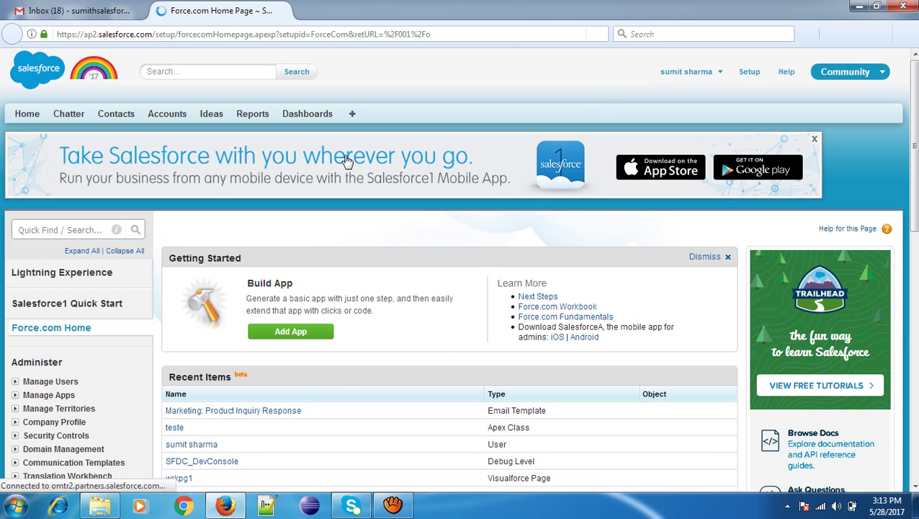
click(65, 229)
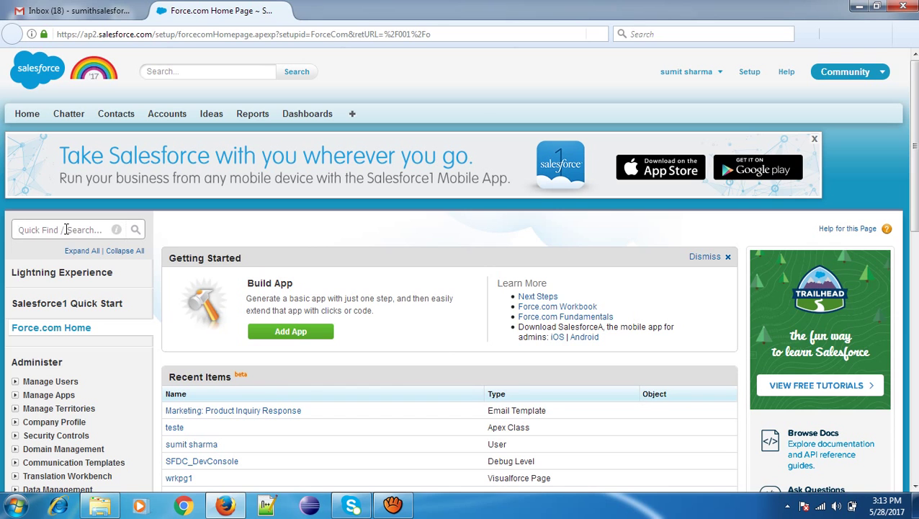
text(app)
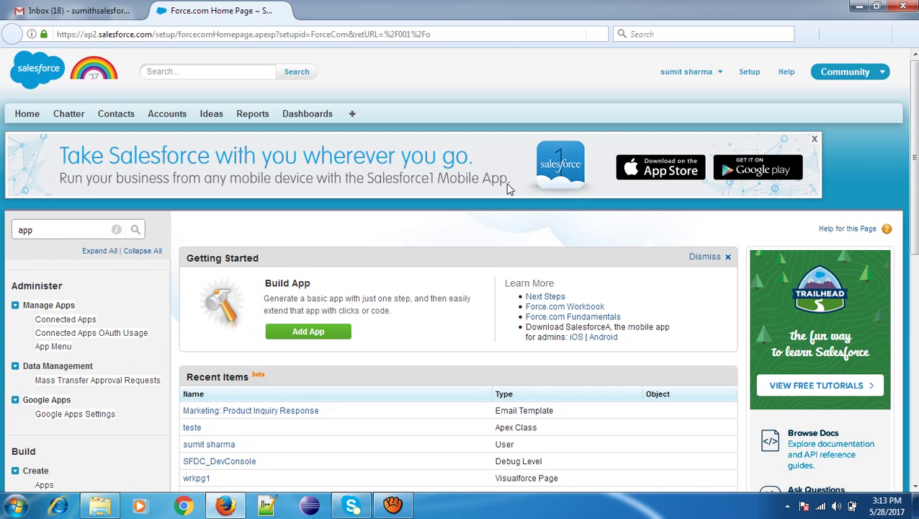
drag(915, 147, 915, 197)
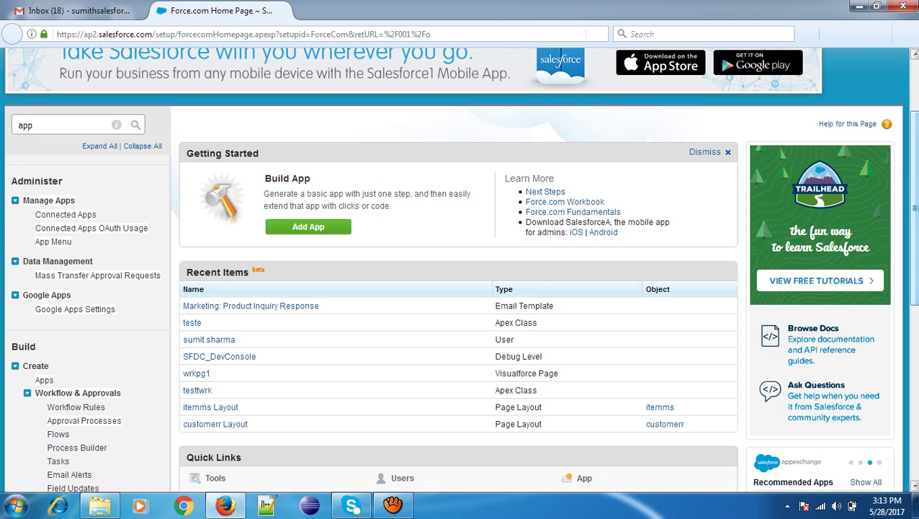
scroll(869, 443, down, 2)
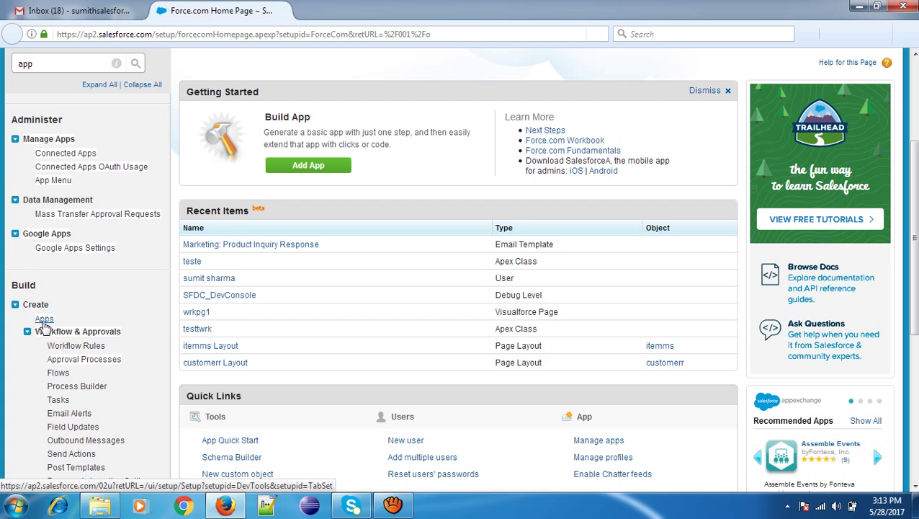
click(43, 321)
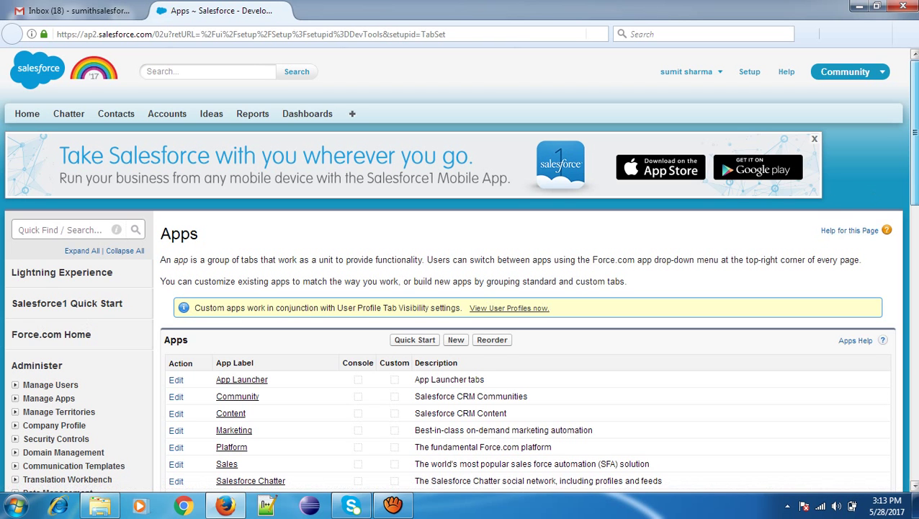
scroll(916, 227, down, 3)
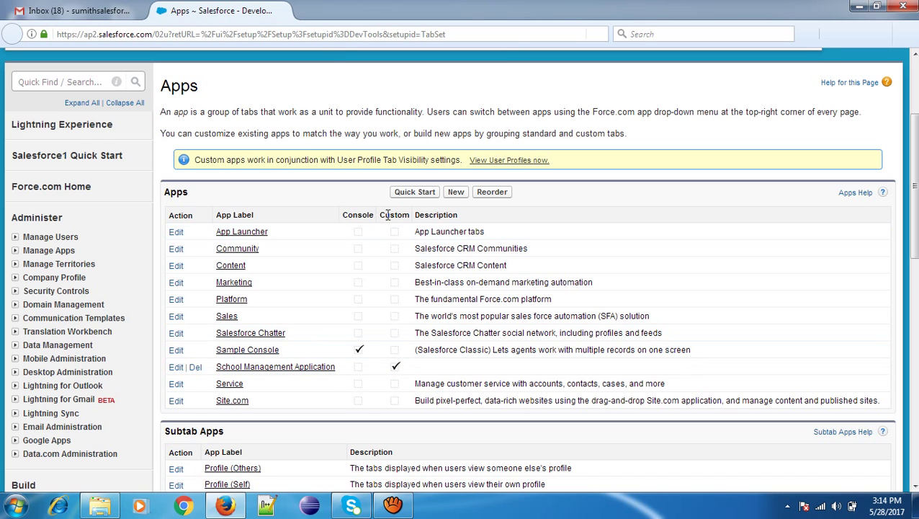
Start a new app from the Apps list with the Custom app type, and continue to the details.
drag(379, 214, 402, 214)
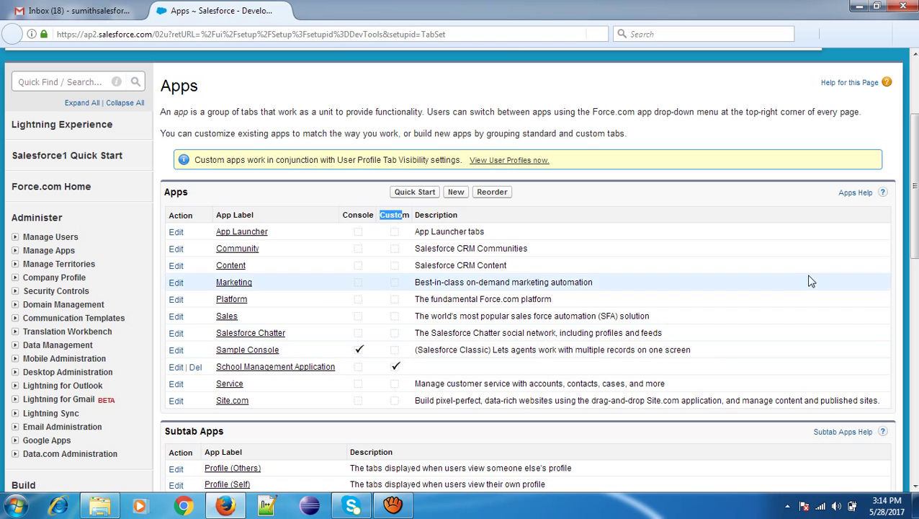
click(908, 232)
drag(916, 214, 916, 196)
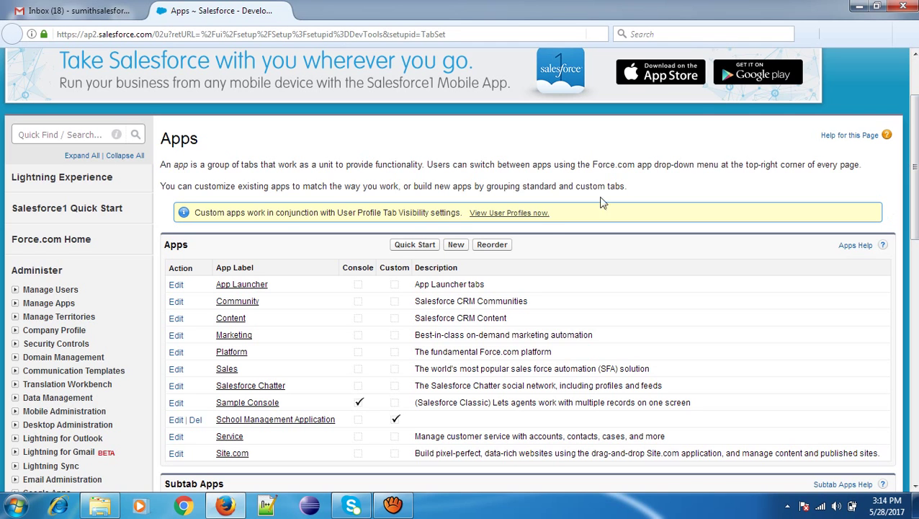
click(460, 249)
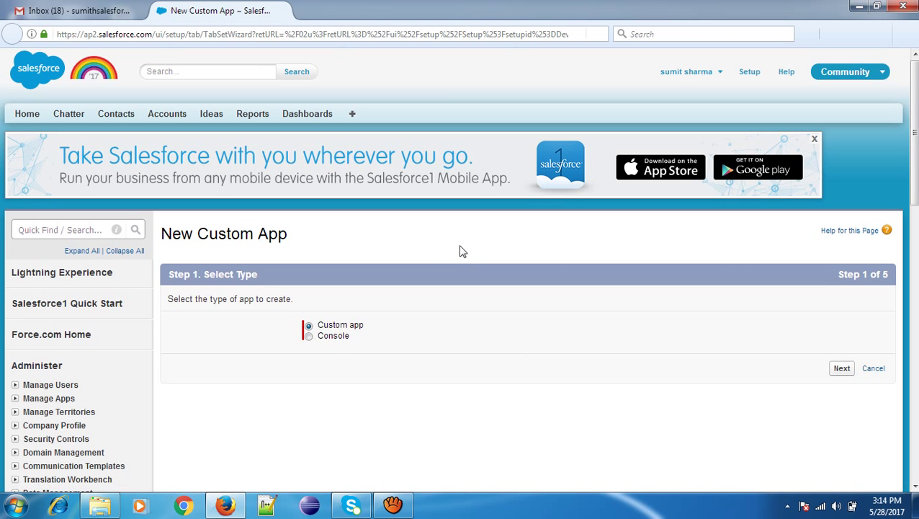
drag(371, 324, 351, 329)
click(839, 372)
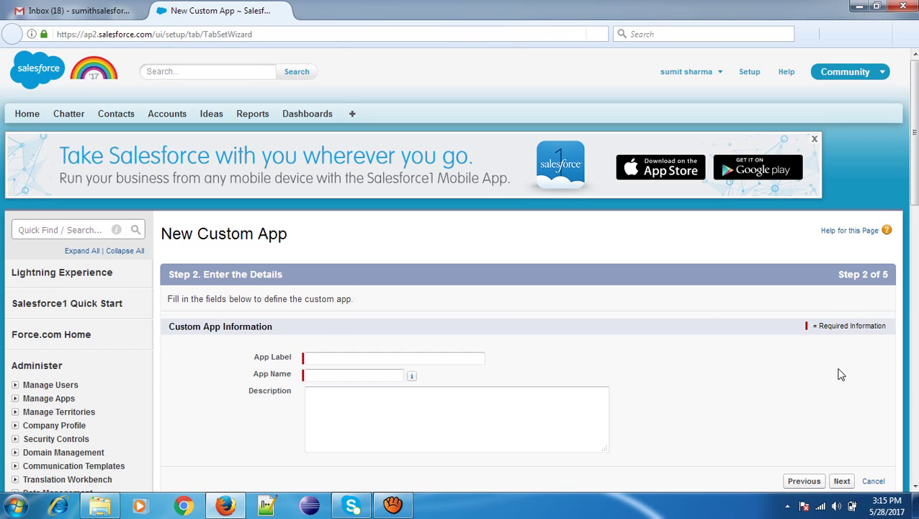
Label the new app College Management, keep the suggested app name, and continue to the logo selection.
scroll(913, 131, down, 1)
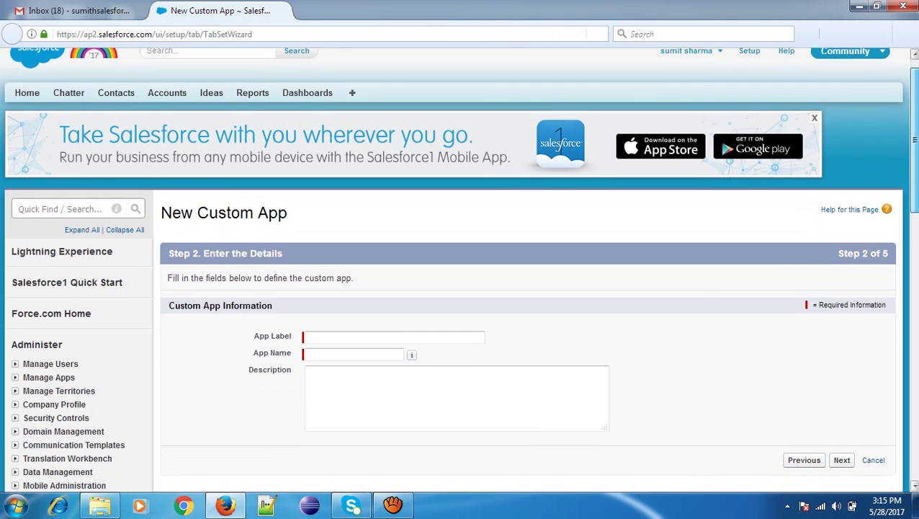
scroll(916, 203, down, 1)
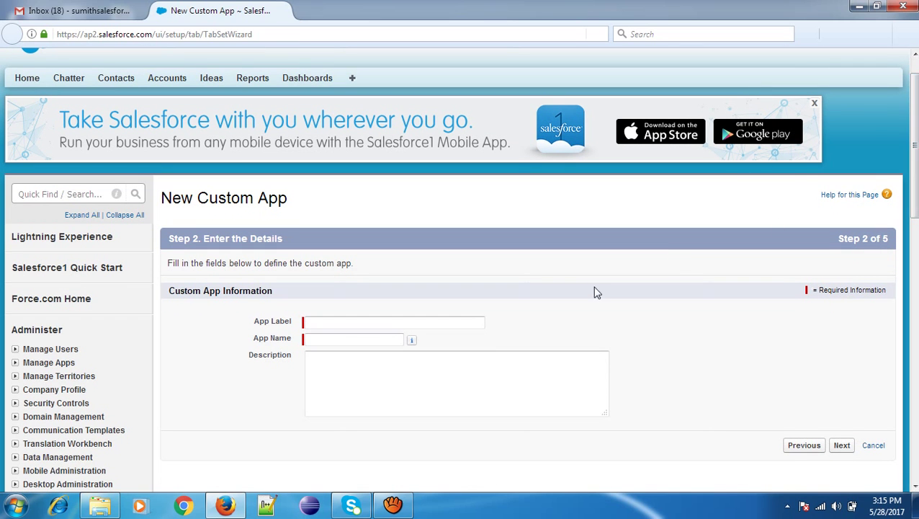
click(422, 327)
text(C)
text(ollege Managee)
key(BackSpace)
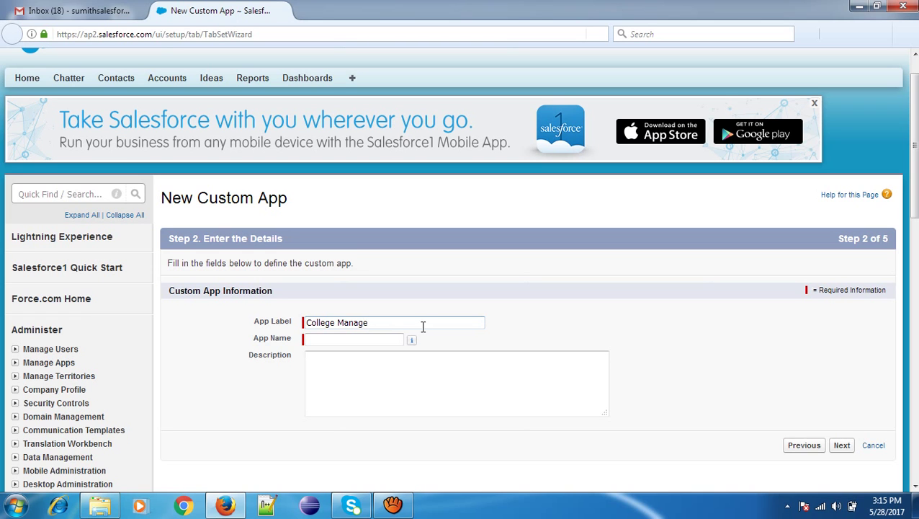
text(ment)
click(390, 343)
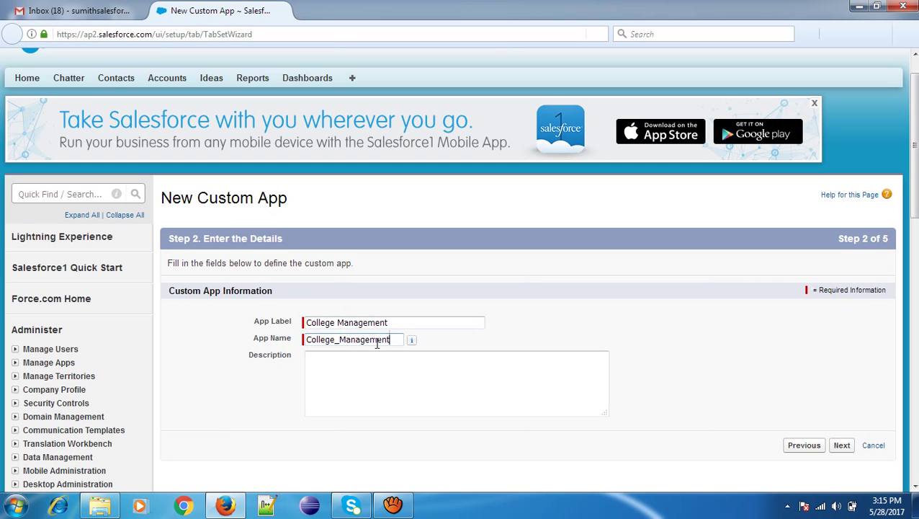
drag(395, 339, 306, 339)
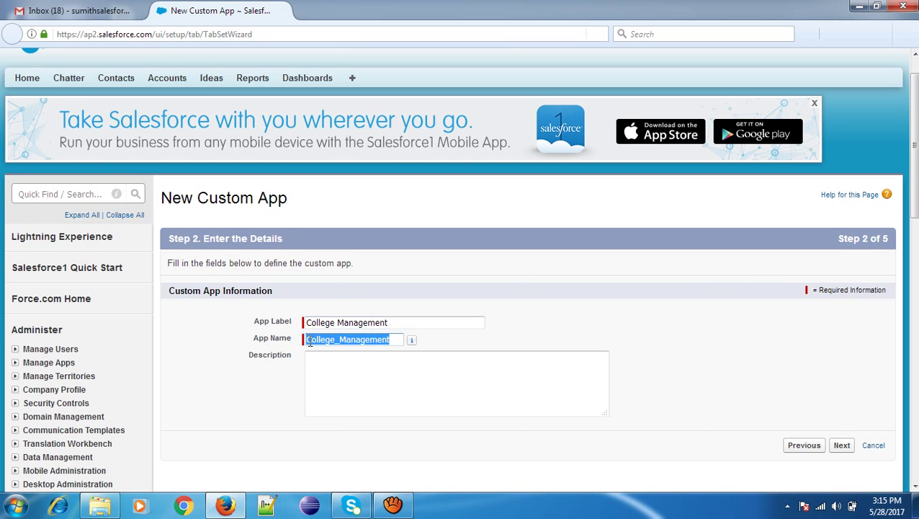
mouse_move(414, 341)
click(843, 445)
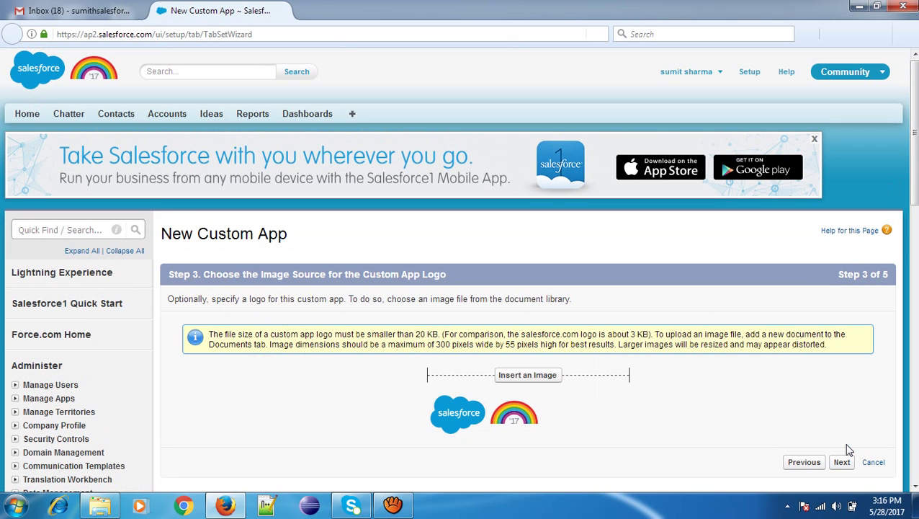
Search Google Images for "logo" in a new browser tab and open the black Apple logo's preview.
scroll(912, 130, down, 2)
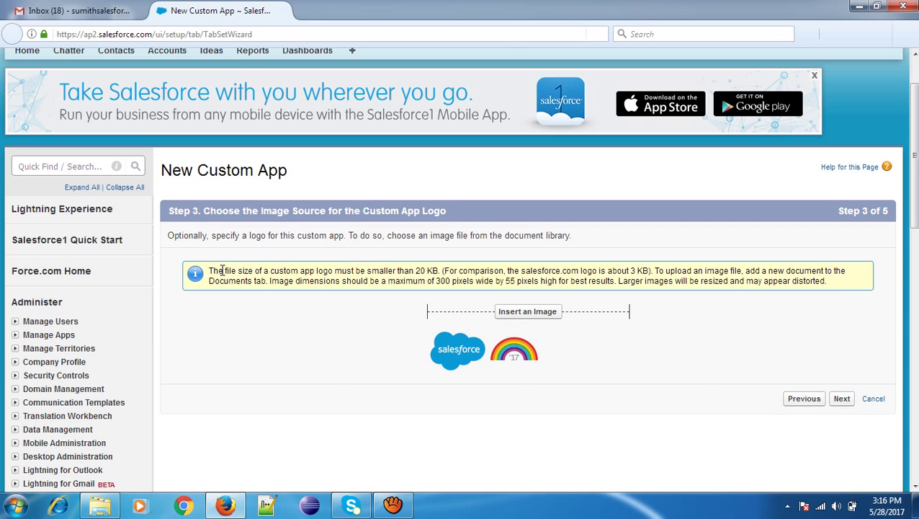
drag(224, 271, 308, 267)
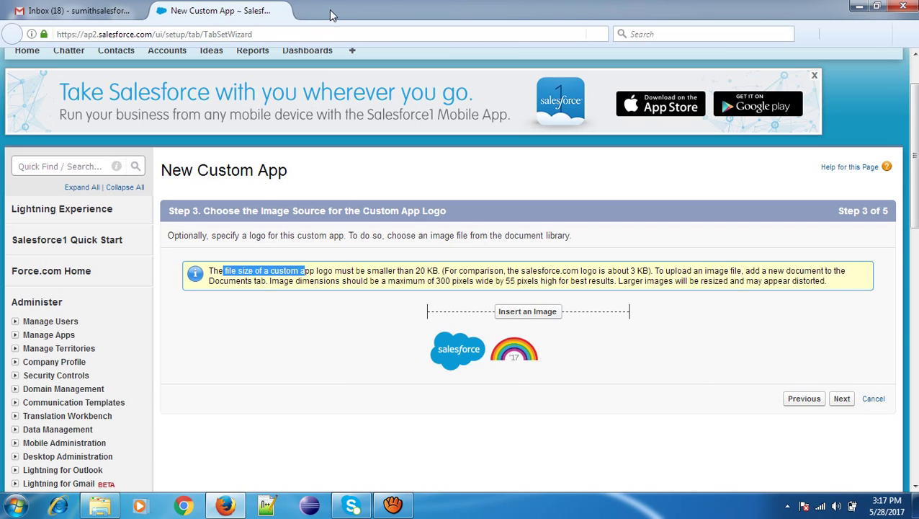
click(306, 18)
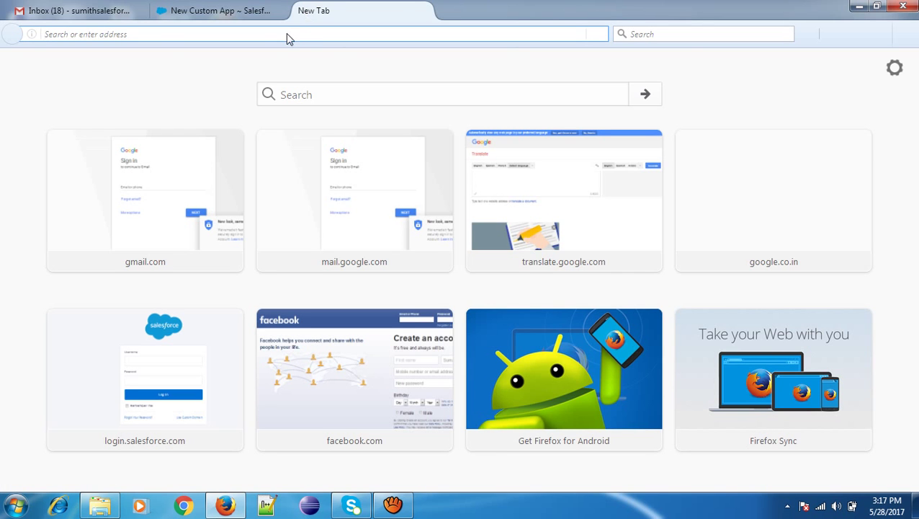
text(google.com/)
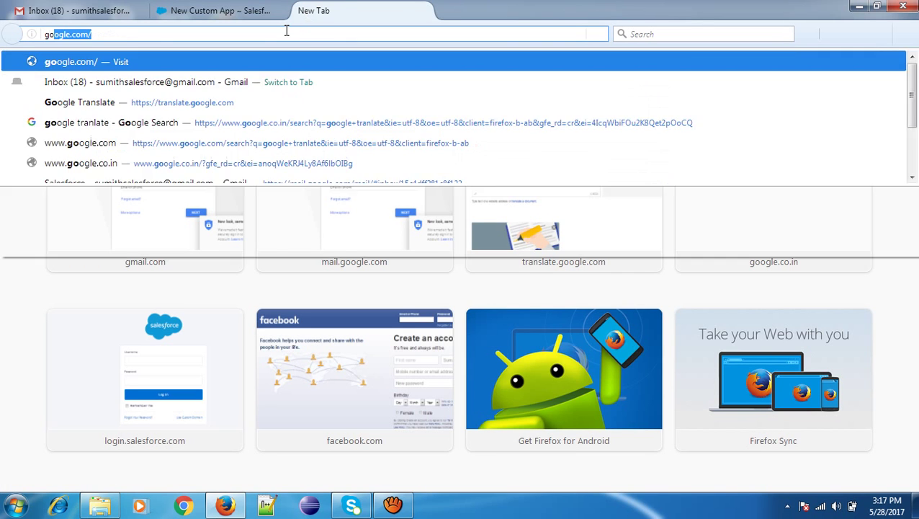
key(Return)
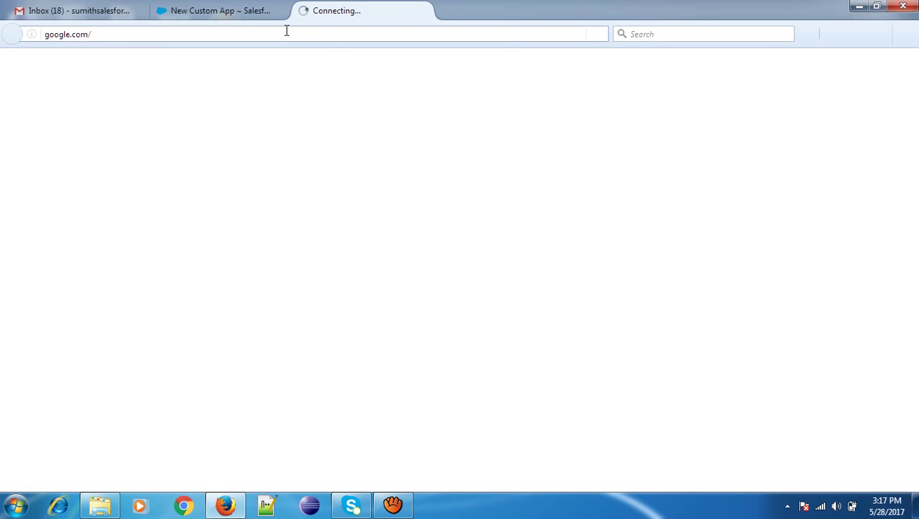
click(242, 16)
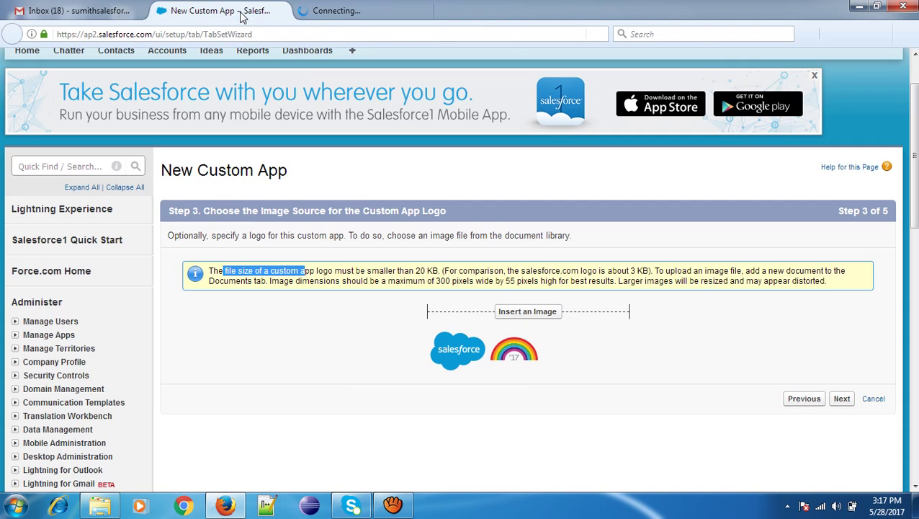
click(330, 15)
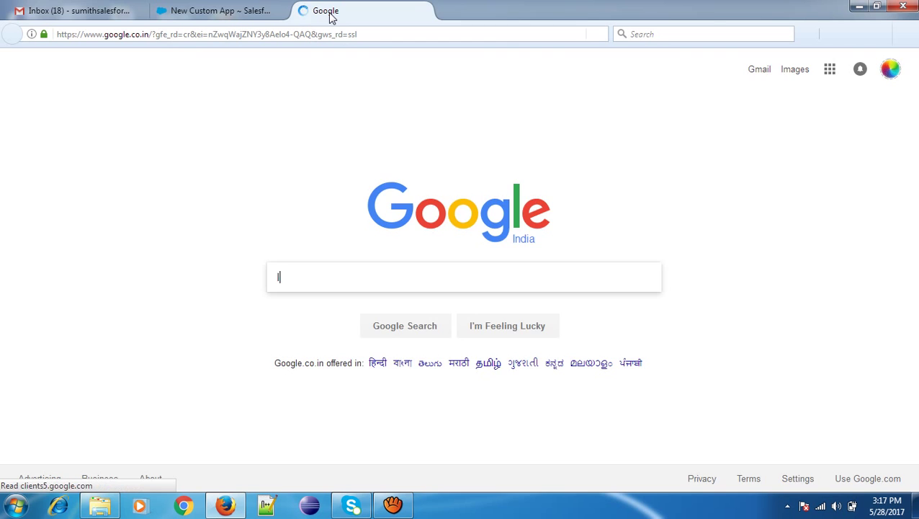
text(logo)
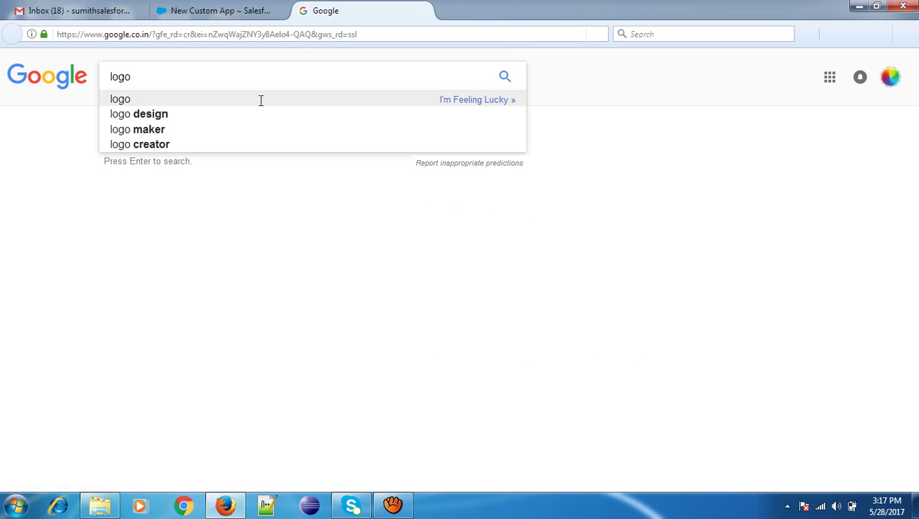
click(259, 104)
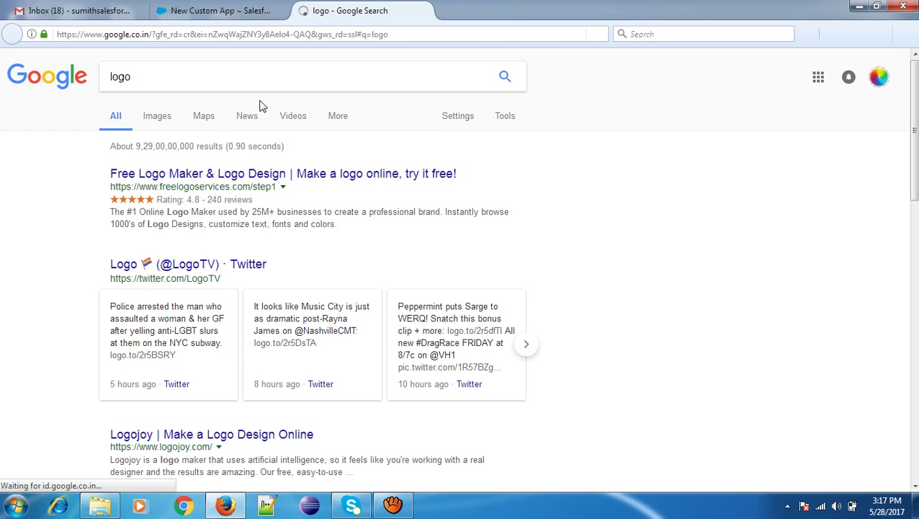
click(168, 118)
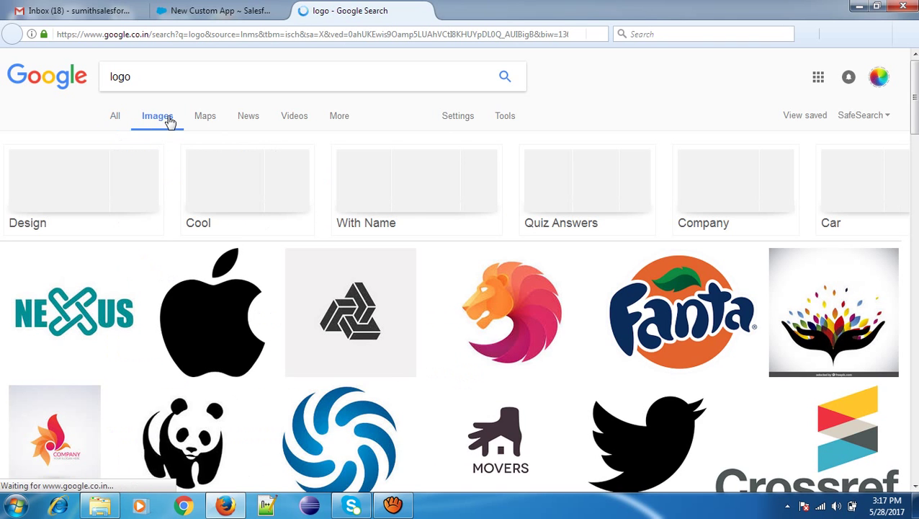
click(200, 306)
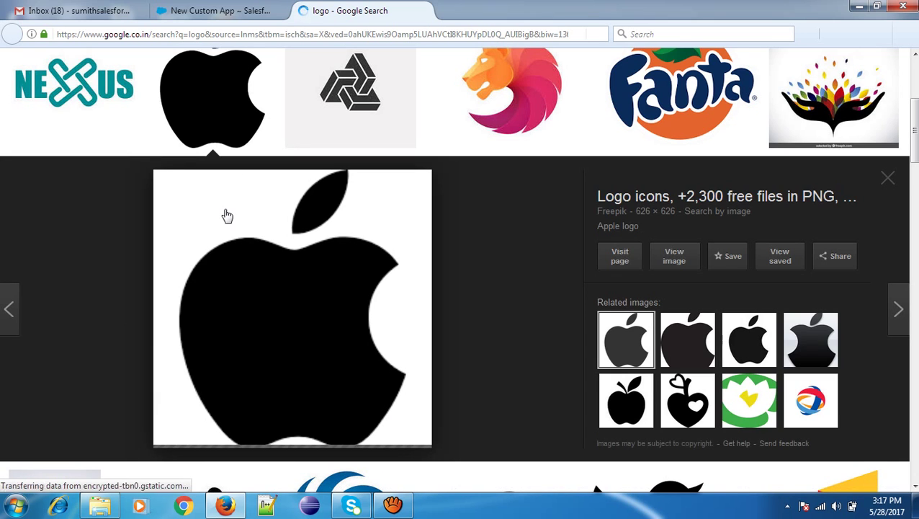
right_click(326, 302)
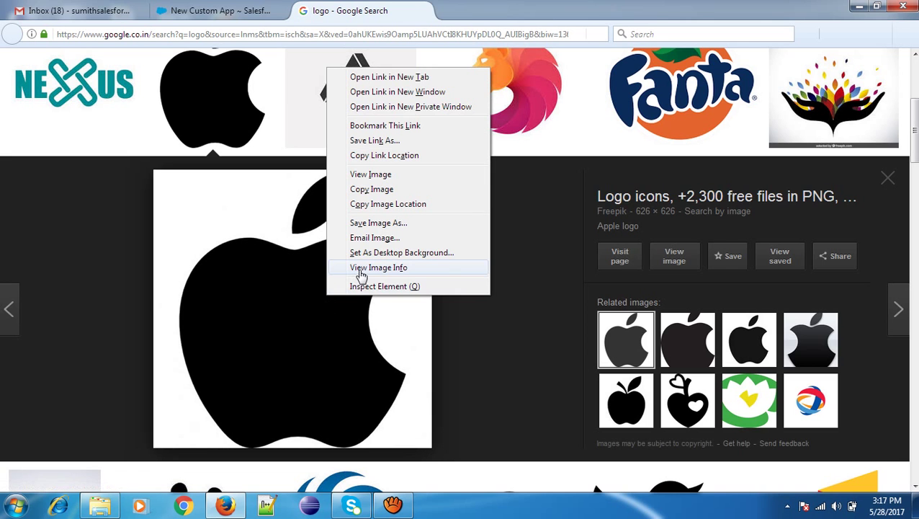
click(378, 223)
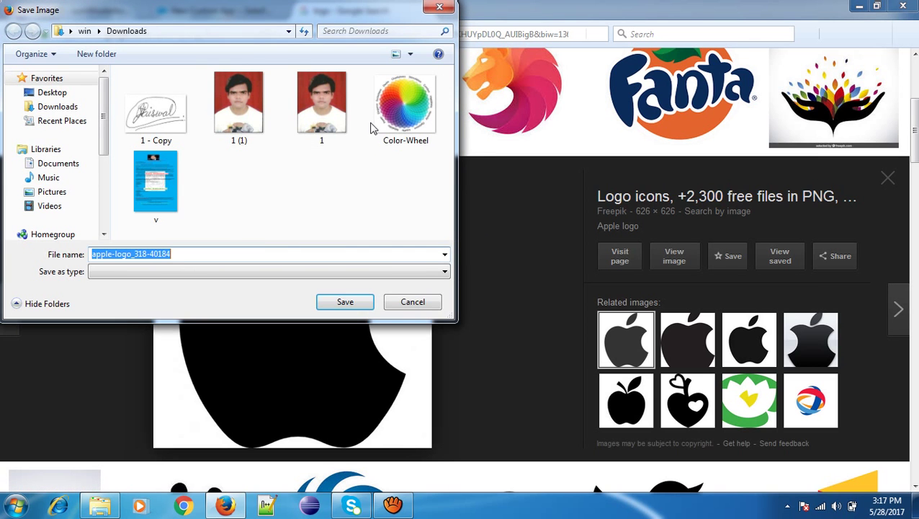
click(439, 6)
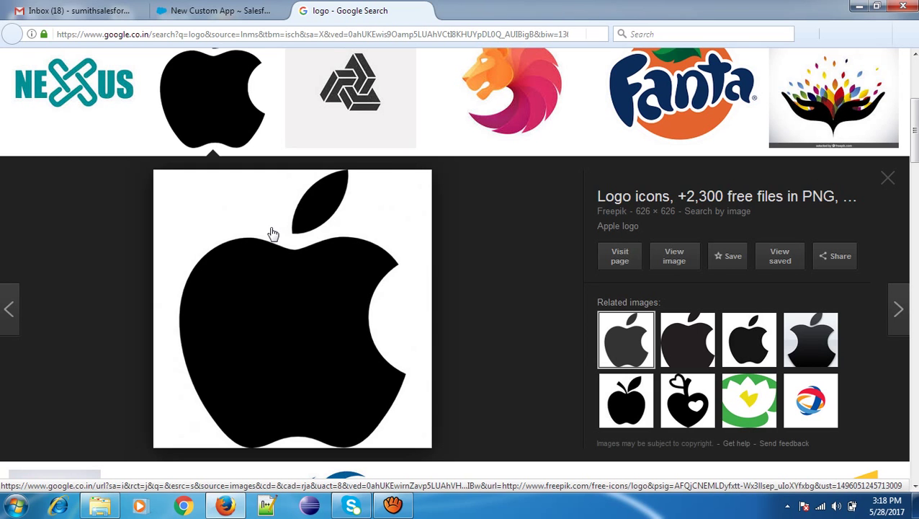
click(253, 12)
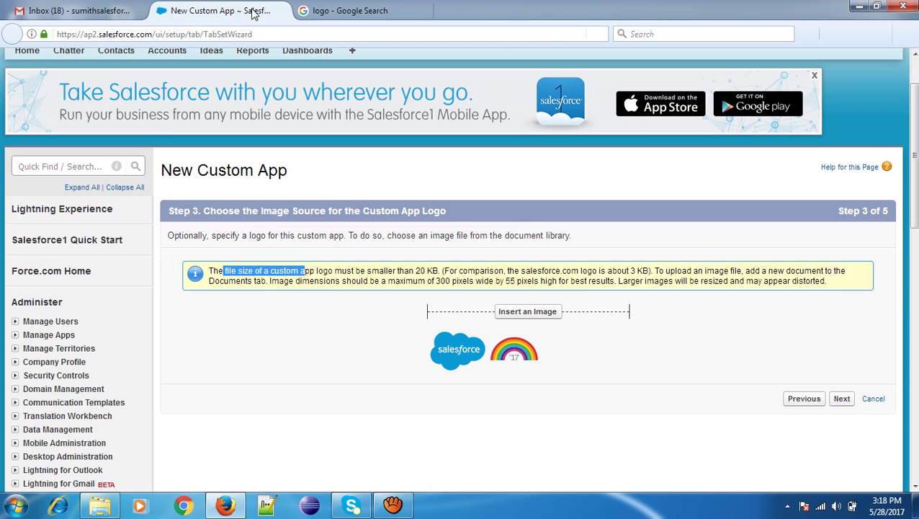
click(317, 10)
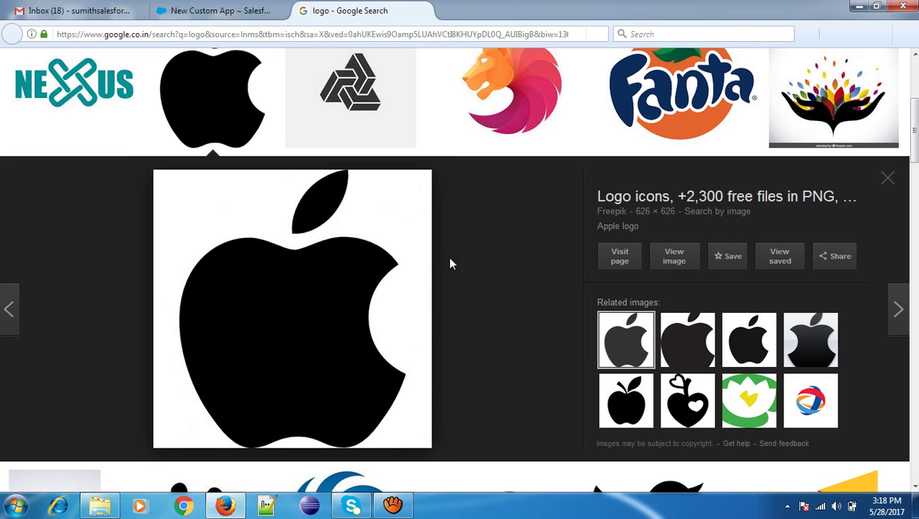
Save the Apple logo image to the Desktop as apple-logo_318-40184, and return to the custom app wizard.
right_click(381, 285)
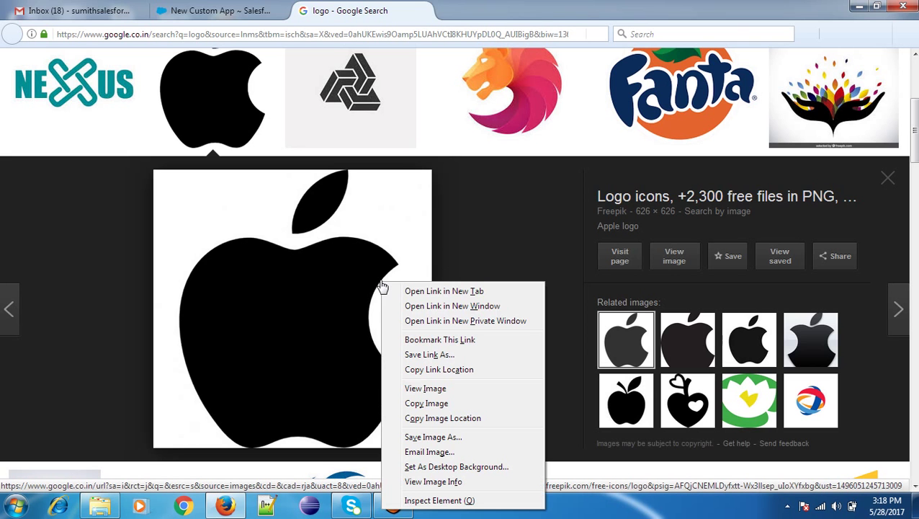
click(425, 436)
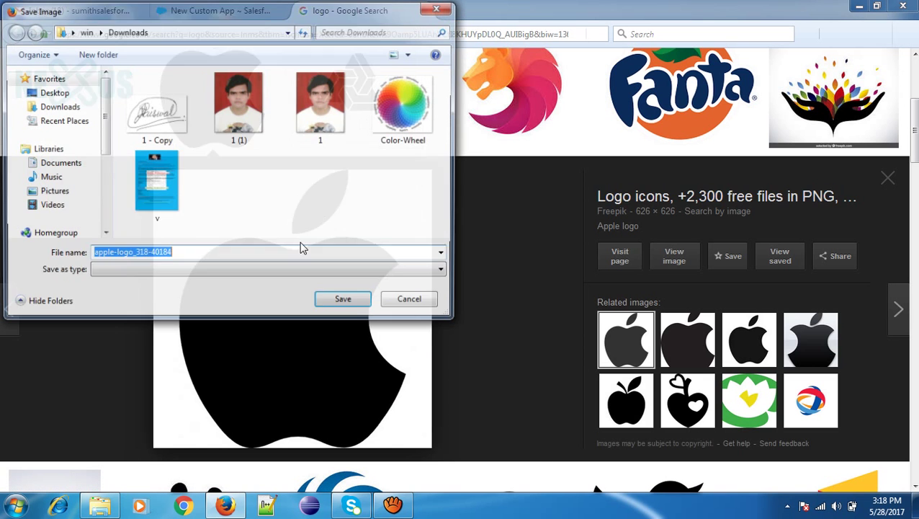
click(66, 92)
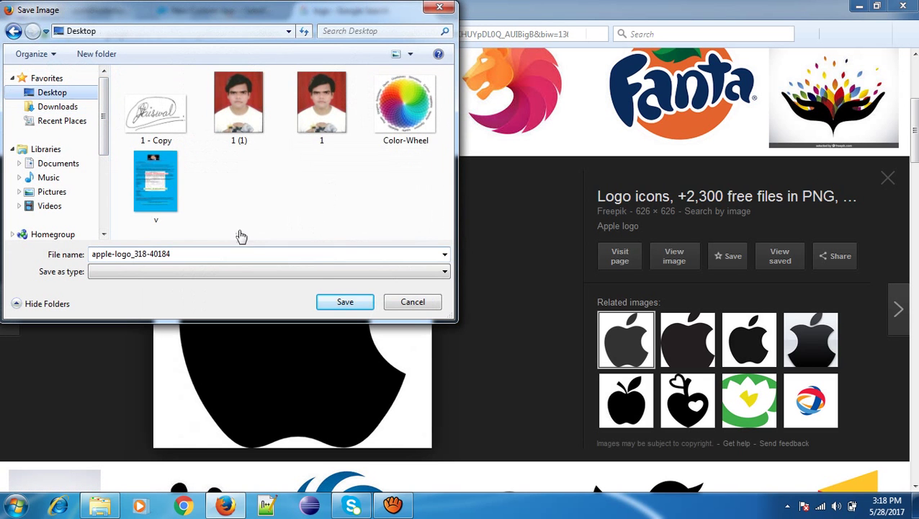
click(335, 304)
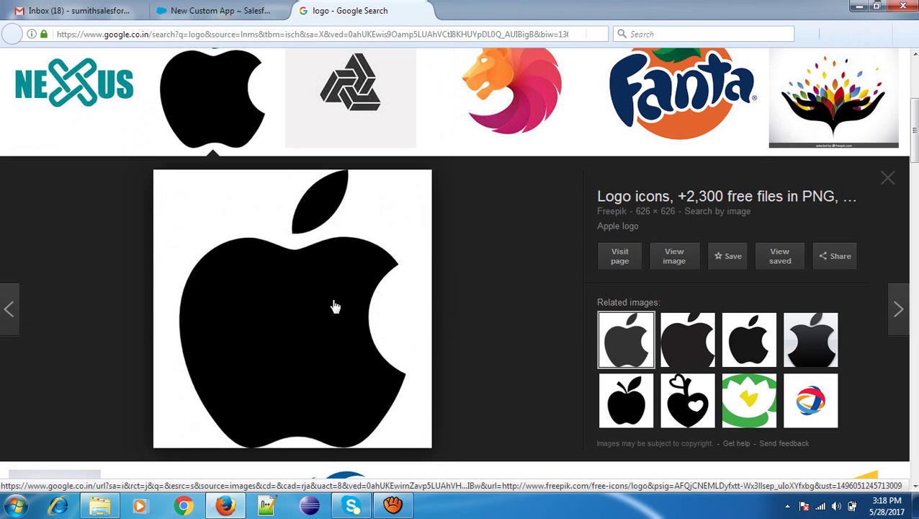
click(217, 10)
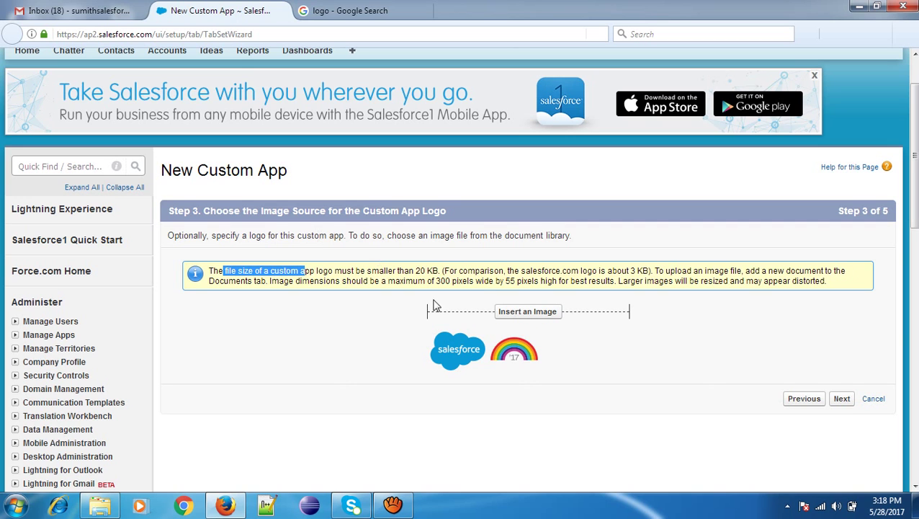
Check which logo files are available in My Personal Documents for the custom app, and close the file picker.
click(525, 317)
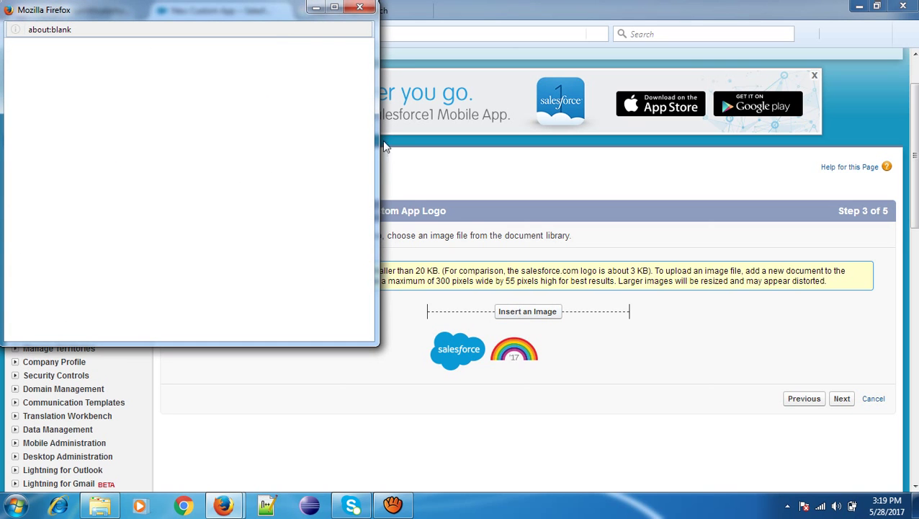
drag(261, 18, 369, 60)
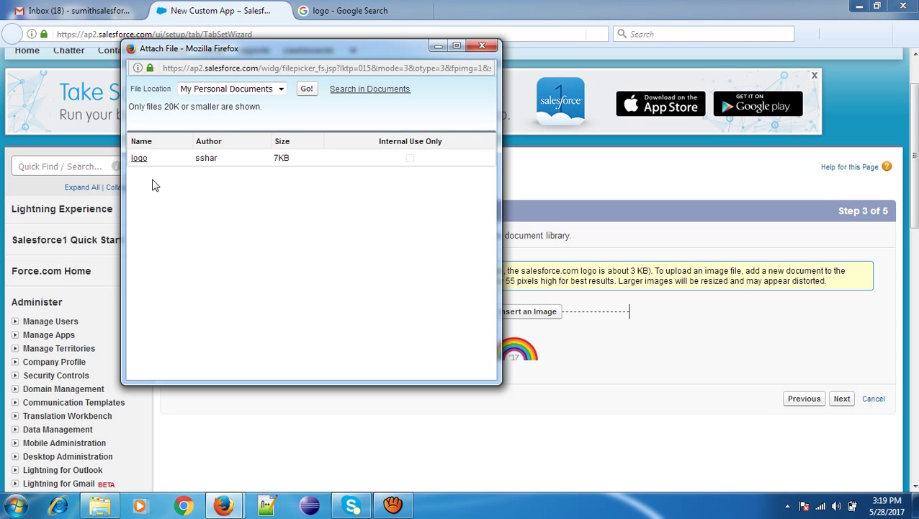
click(481, 48)
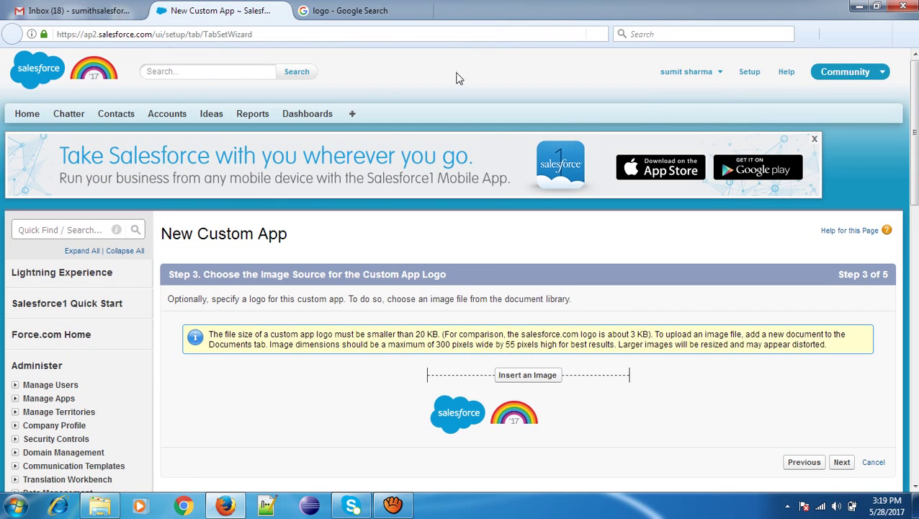
Open the All Tabs page in a new browser tab, go to Documents, and start uploading a new document.
right_click(352, 114)
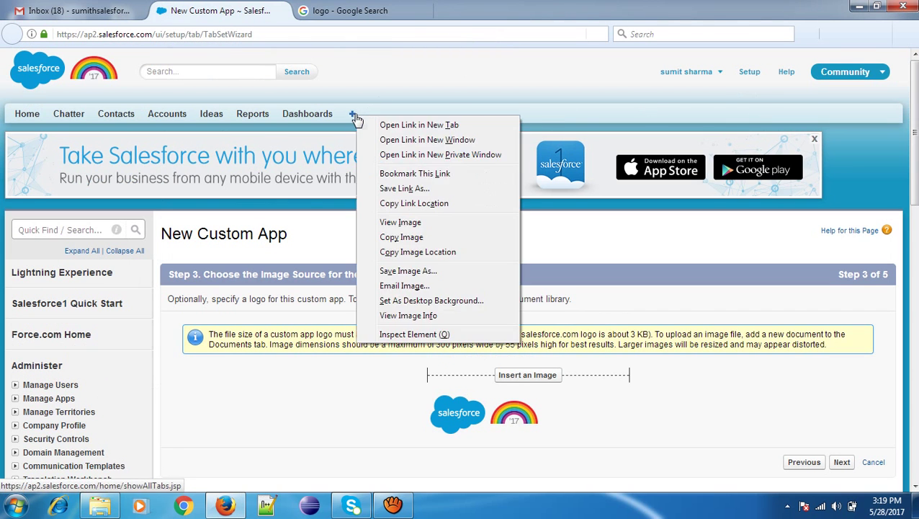
key(Escape)
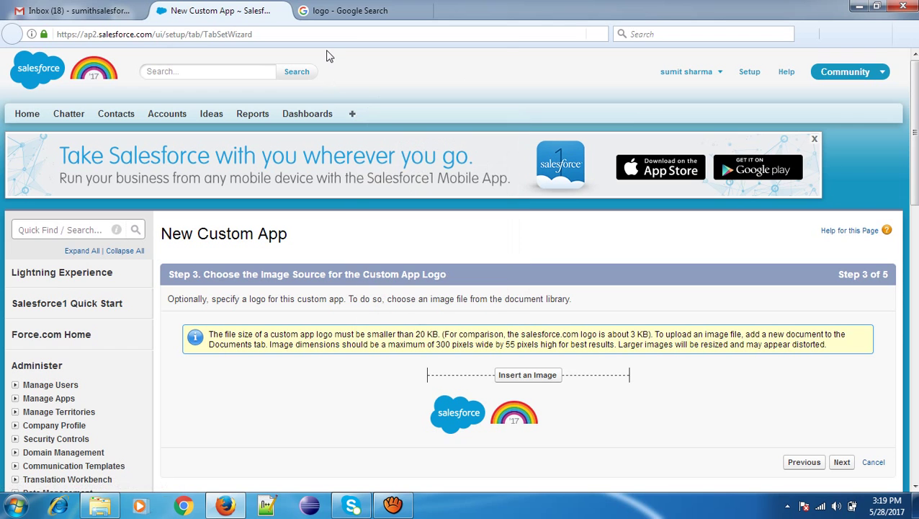
right_click(352, 117)
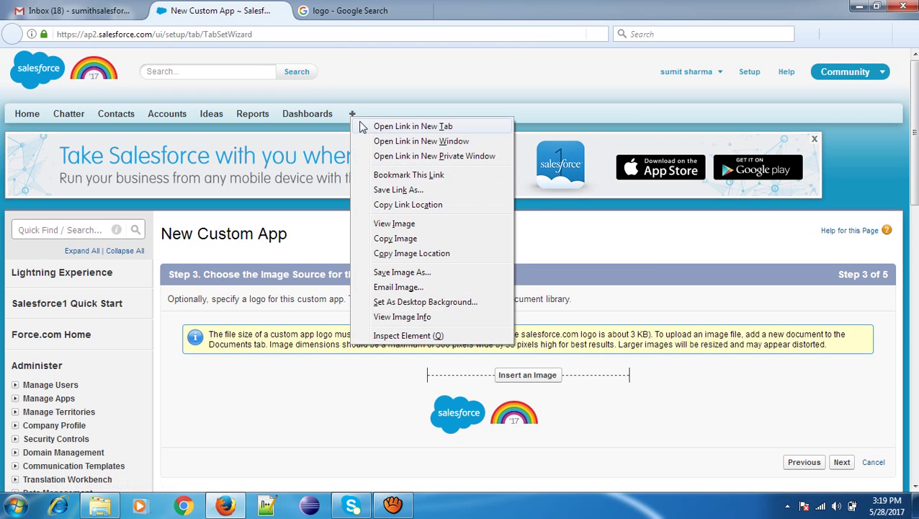
click(362, 126)
click(349, 7)
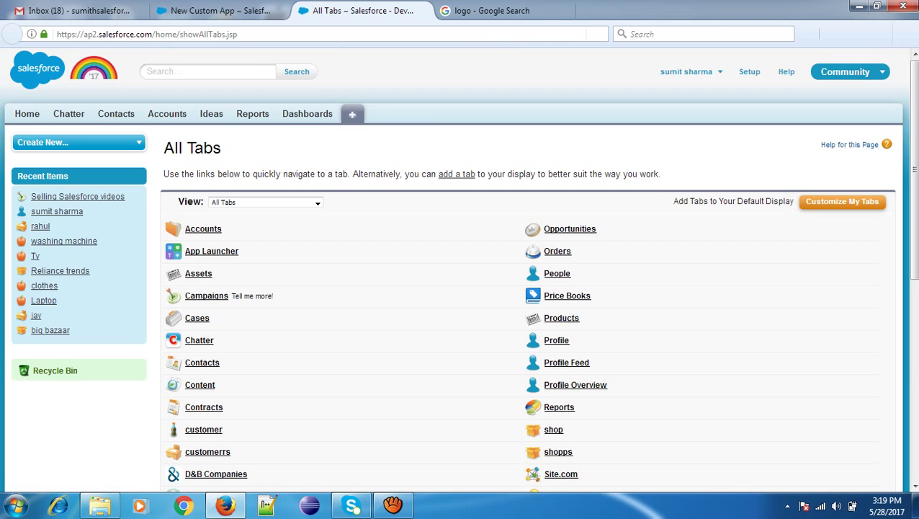
scroll(905, 237, down, 5)
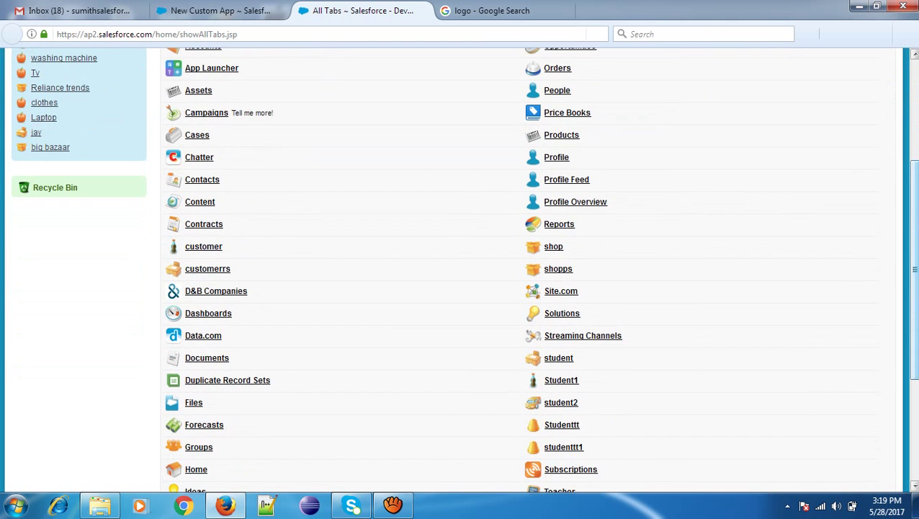
click(223, 366)
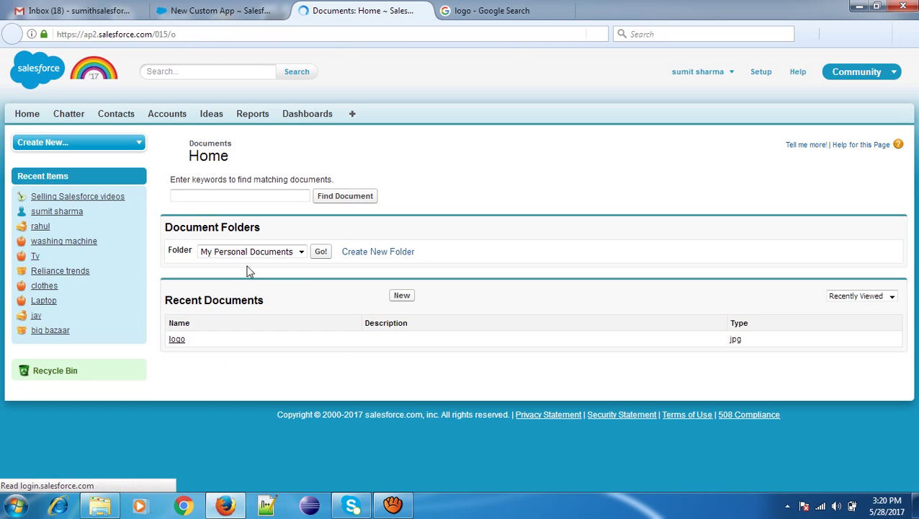
click(401, 297)
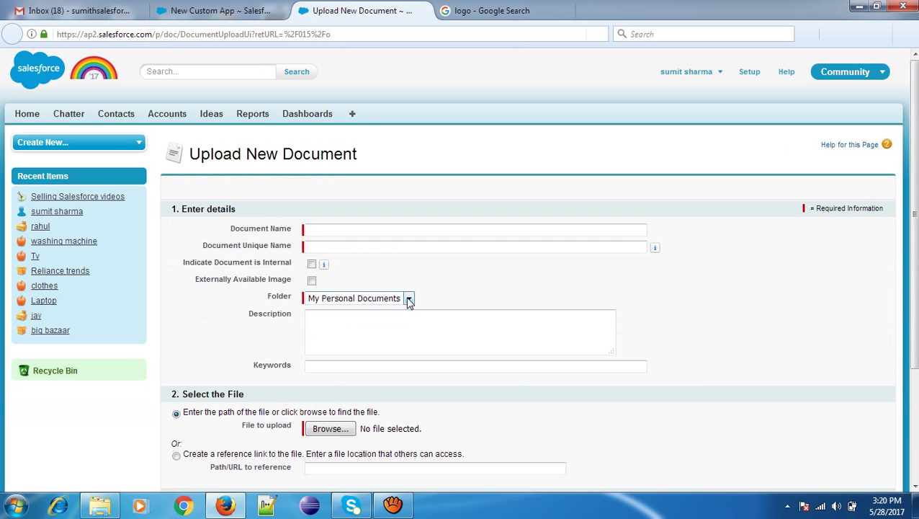
Name the document My new logo with unique name My_new_logo, and mark it as an externally available image.
click(419, 228)
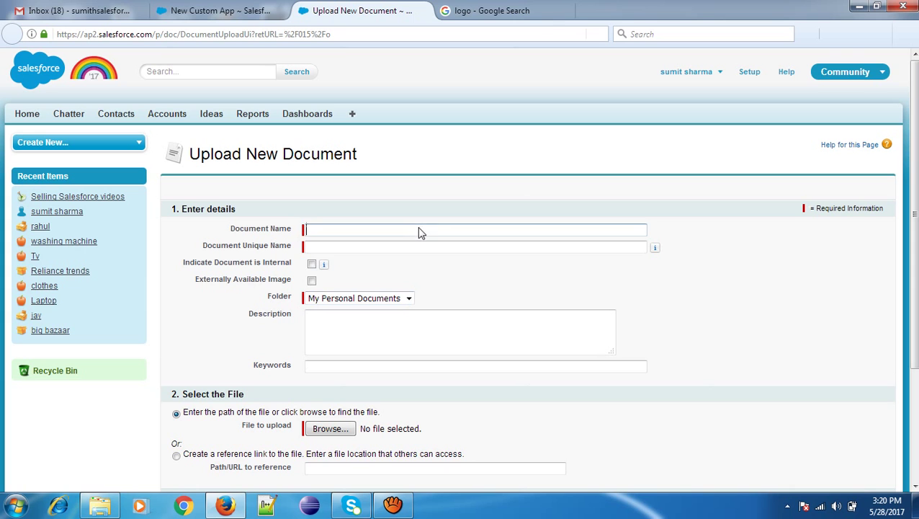
text(My new logo)
click(406, 247)
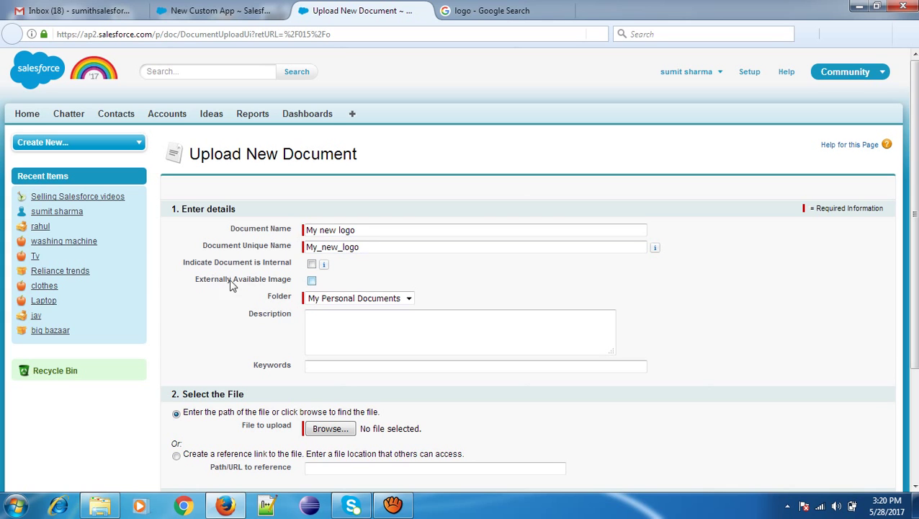
click(311, 282)
scroll(911, 216, down, 2)
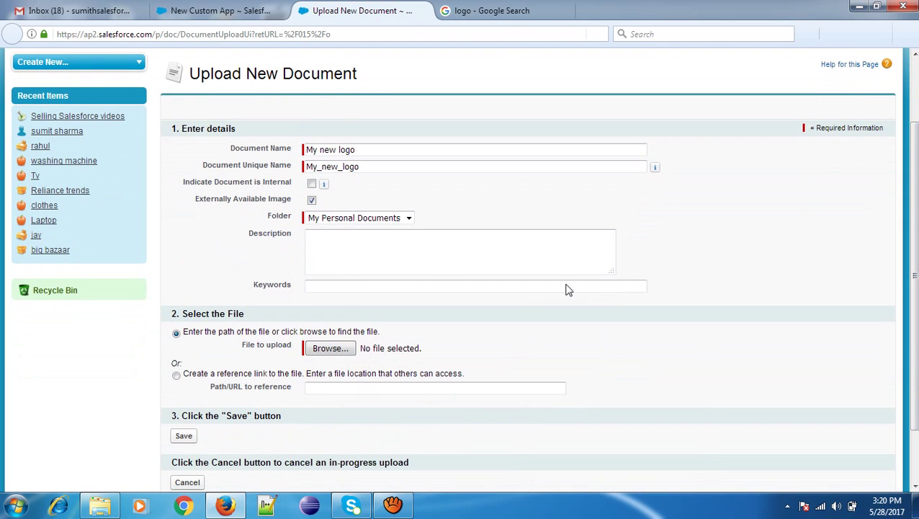
click(492, 237)
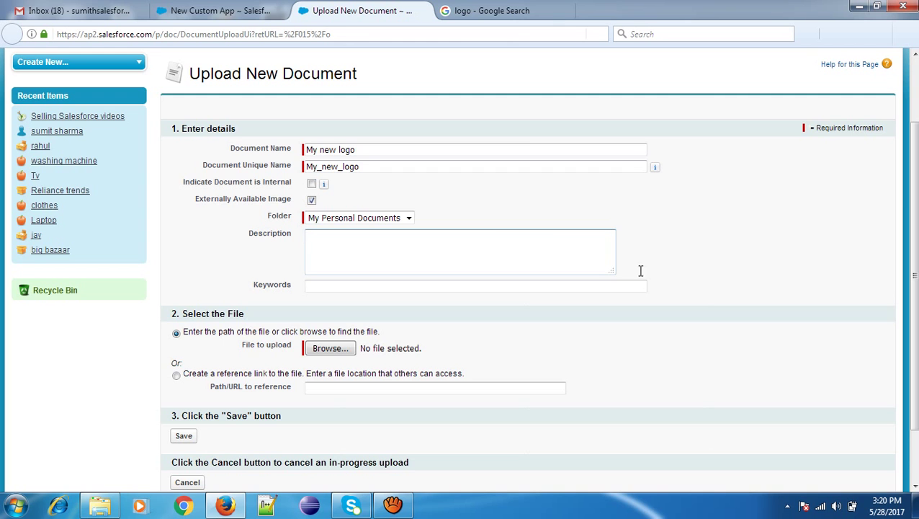
Choose apple-logo_318-40184 from the Desktop as the file to upload, and save the document.
scroll(776, 258, down, 2)
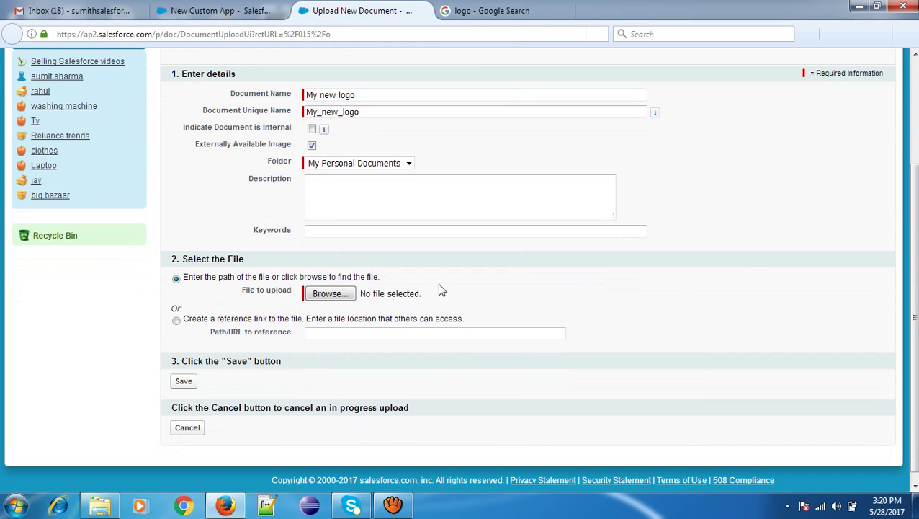
click(345, 295)
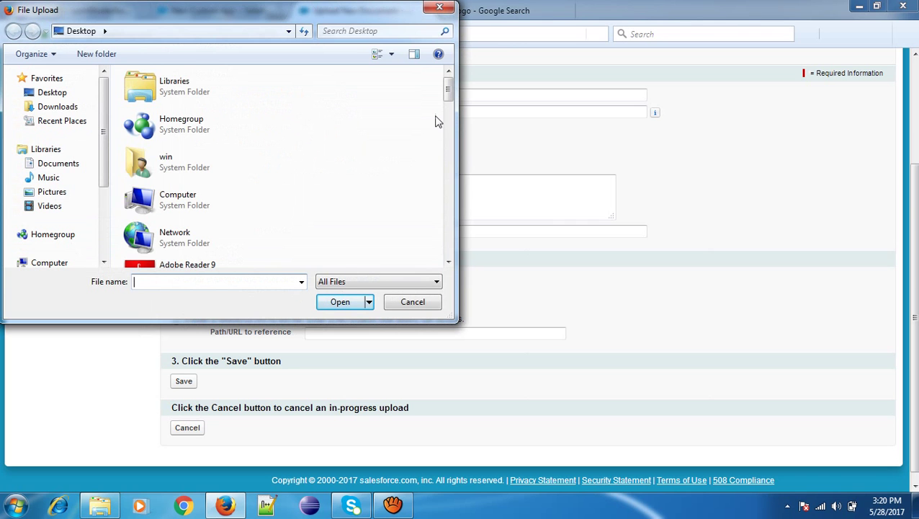
drag(448, 101, 447, 192)
click(275, 140)
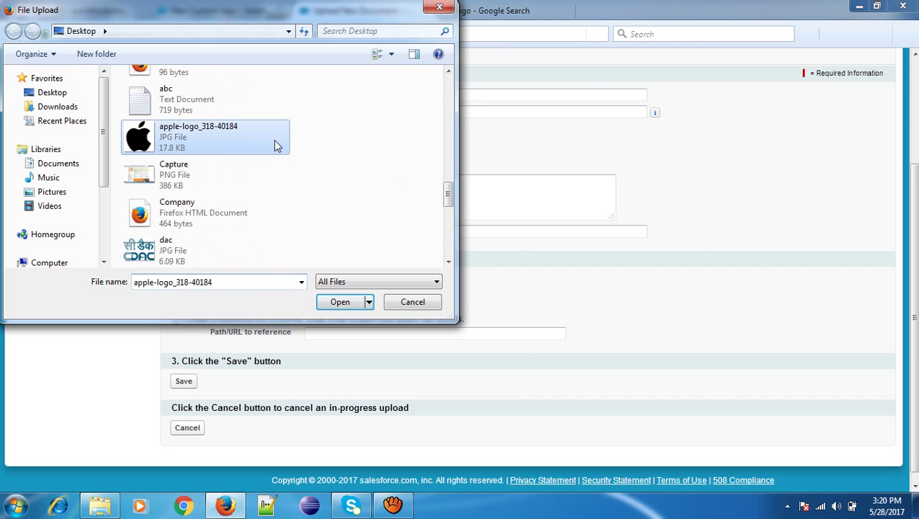
click(339, 301)
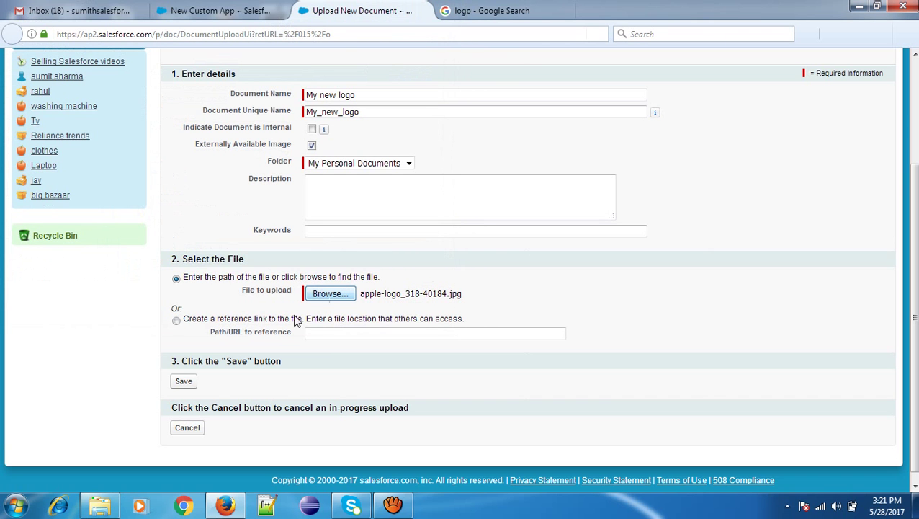
click(184, 381)
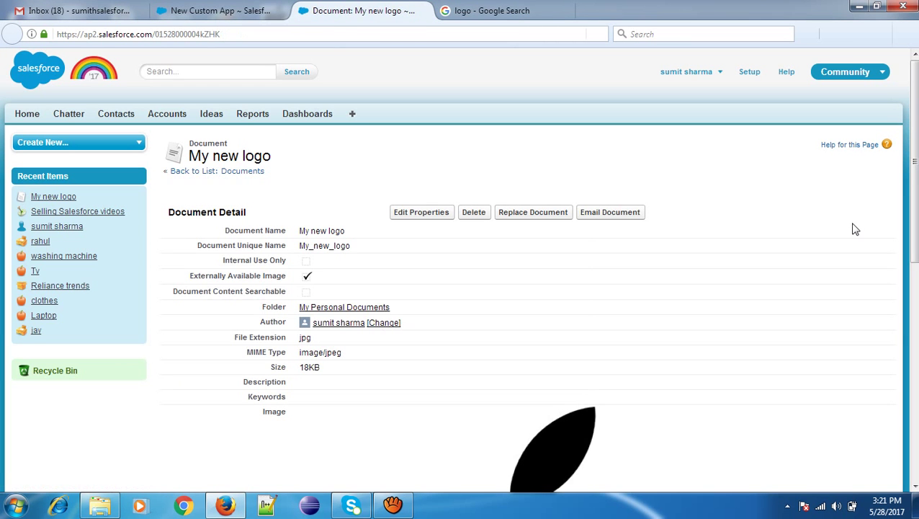
Review the uploaded logo document's details and image preview, checking its file size.
scroll(912, 230, down, 2)
scroll(461, 274, down, 2)
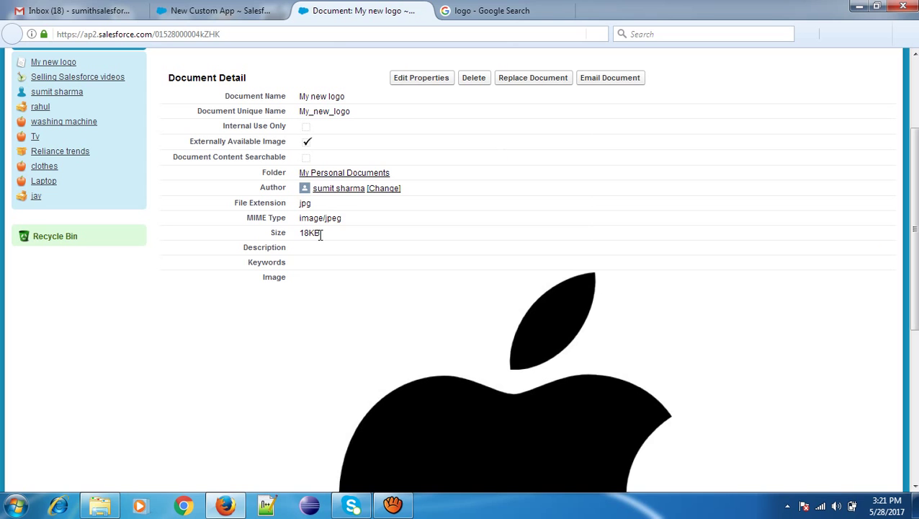
drag(322, 234, 302, 240)
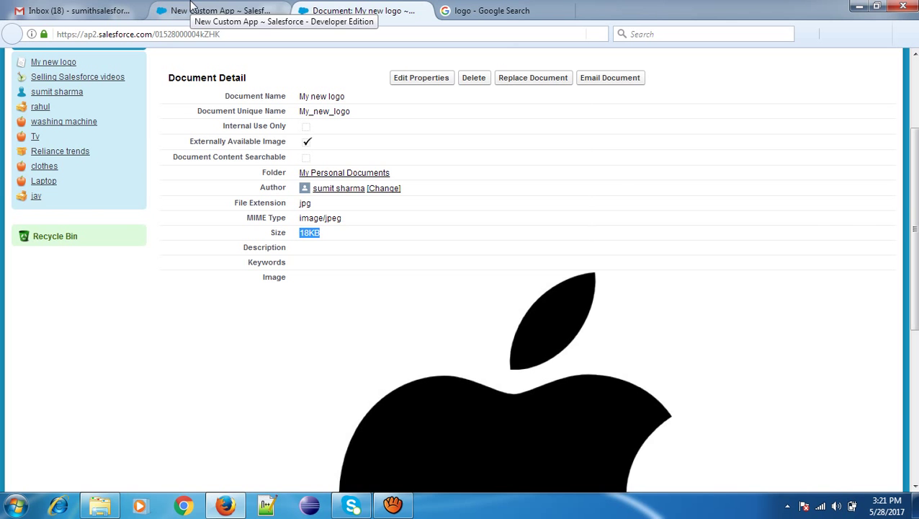
Return to the custom app wizard, insert My new logo from My Personal Documents as the app logo, and continue to the tab selection.
click(192, 6)
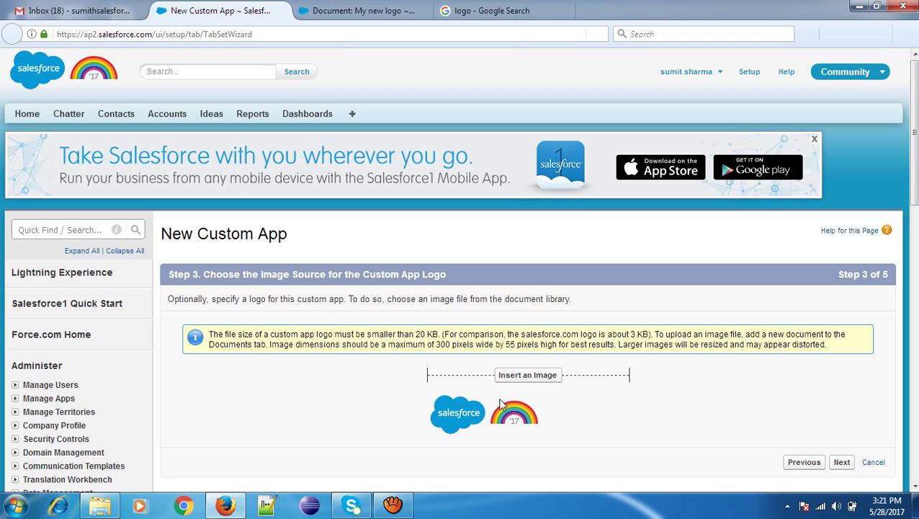
click(536, 381)
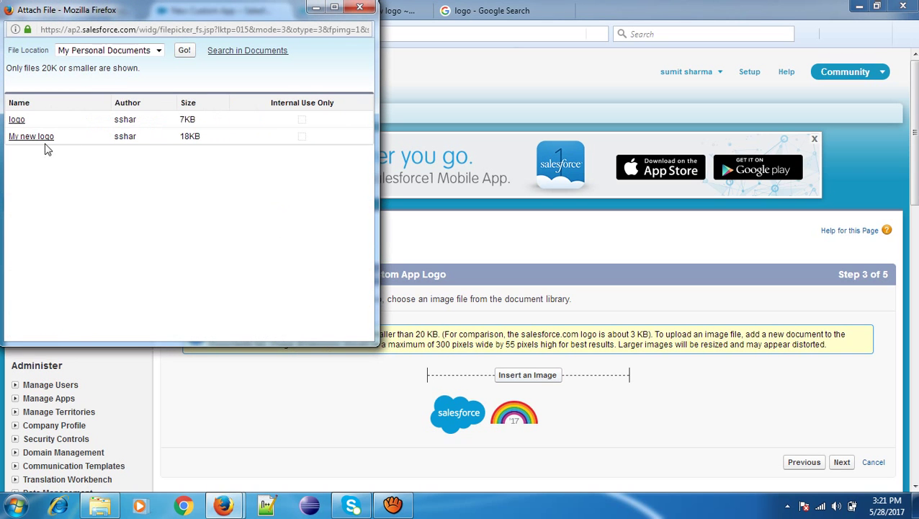
drag(60, 138, 20, 142)
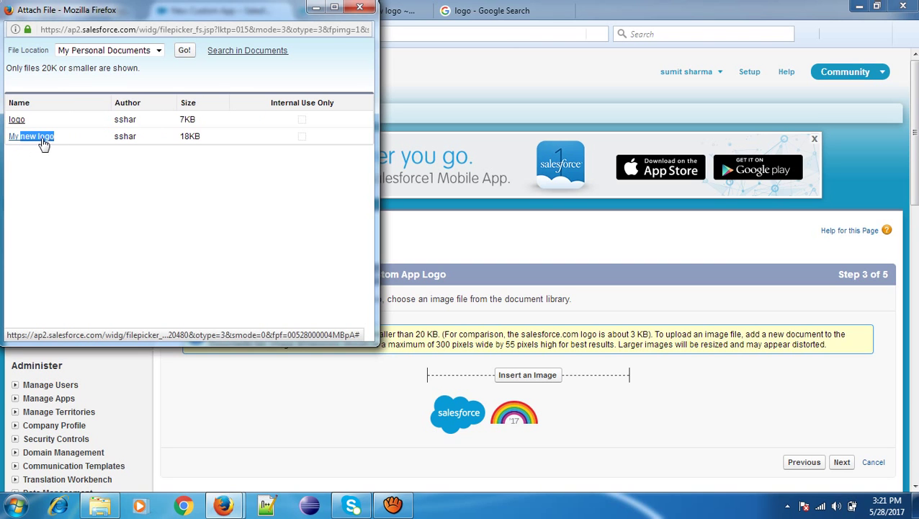
click(41, 141)
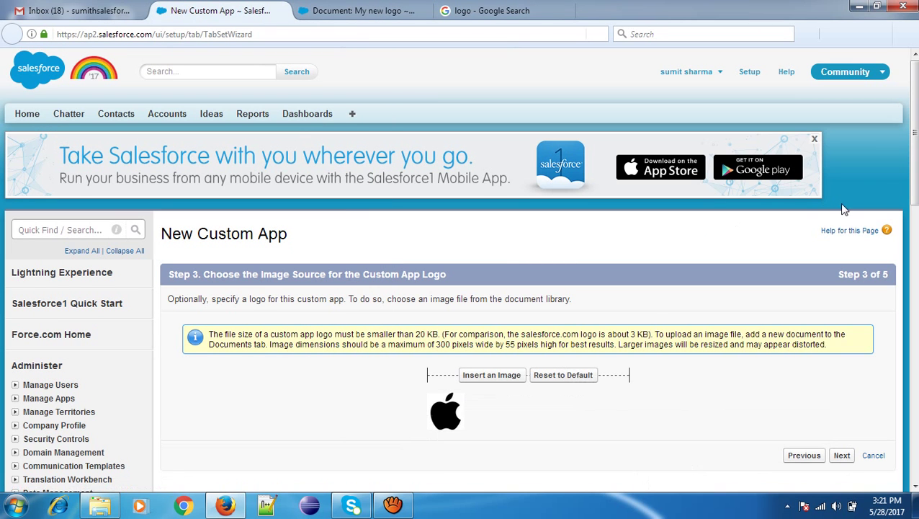
scroll(844, 207, down, 3)
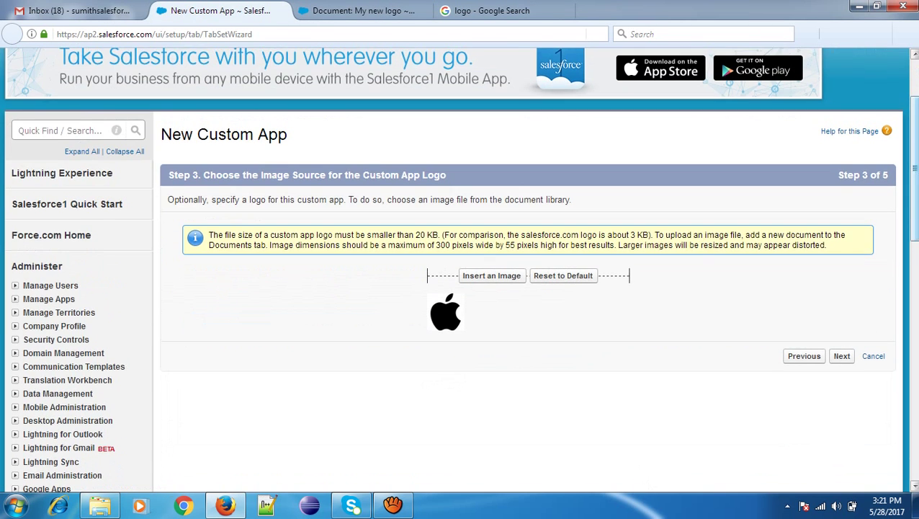
scroll(844, 208, down, 1)
scroll(844, 208, up, 3)
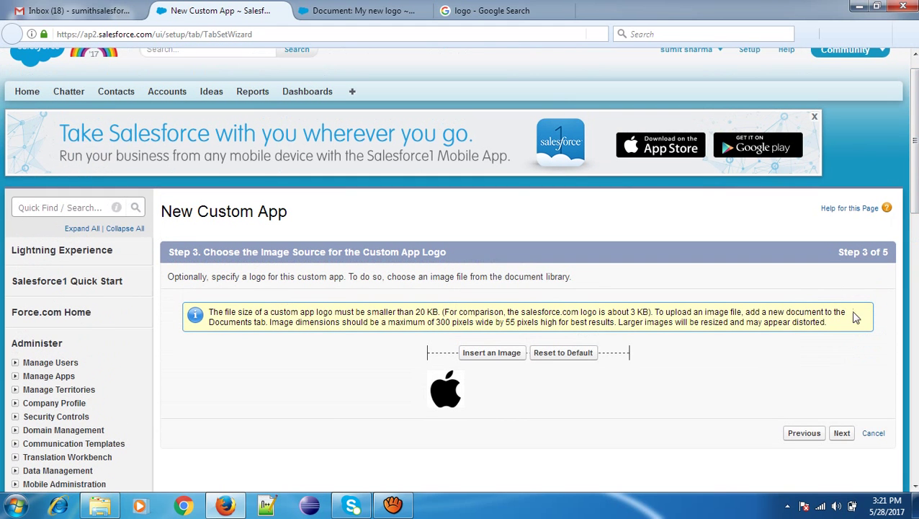
click(843, 433)
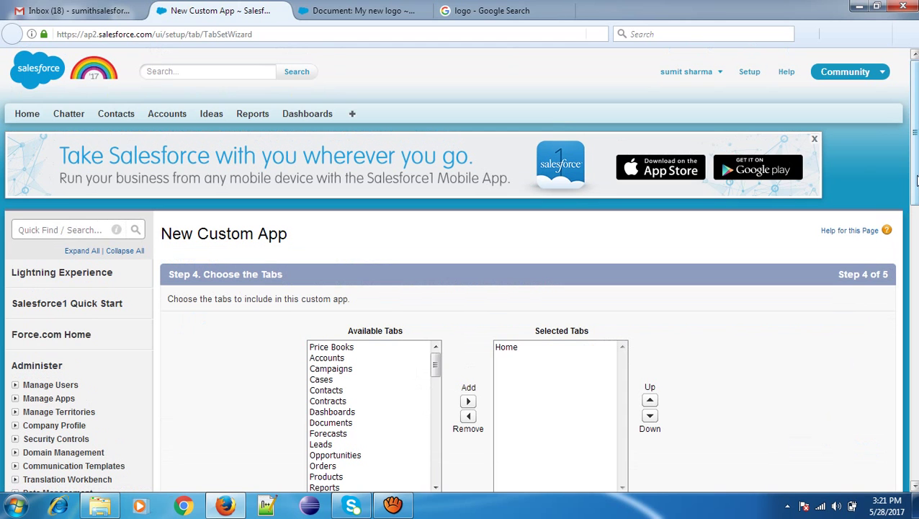
Add the Reports and Dashboards tabs to the custom app's selected tabs.
scroll(911, 144, down, 1)
scroll(912, 144, down, 2)
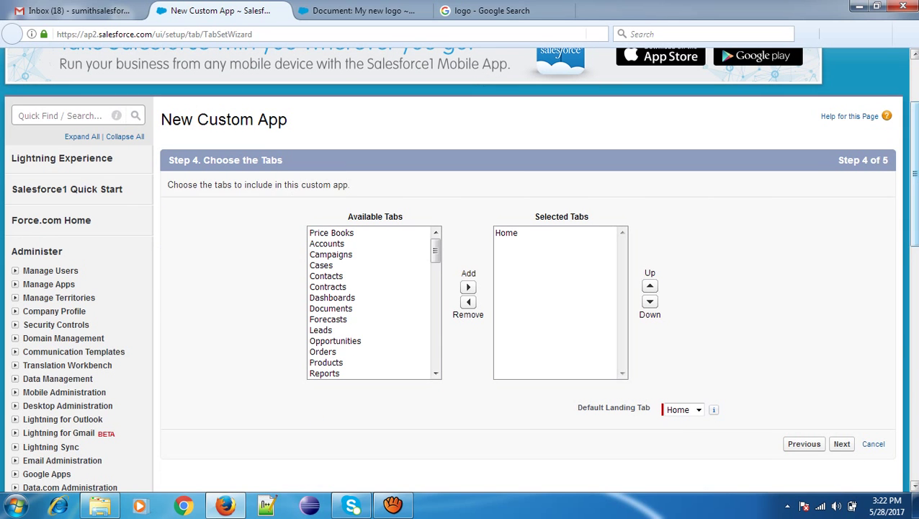
scroll(913, 115, up, 3)
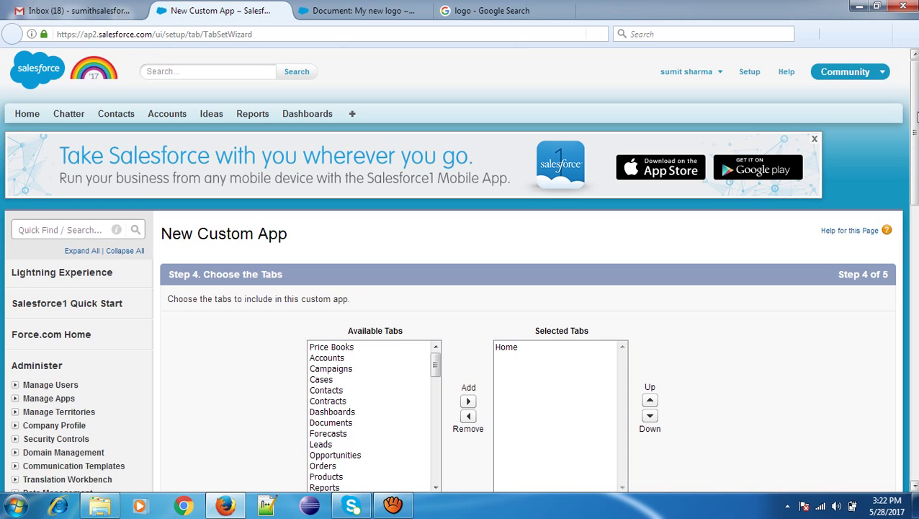
drag(913, 115, 913, 159)
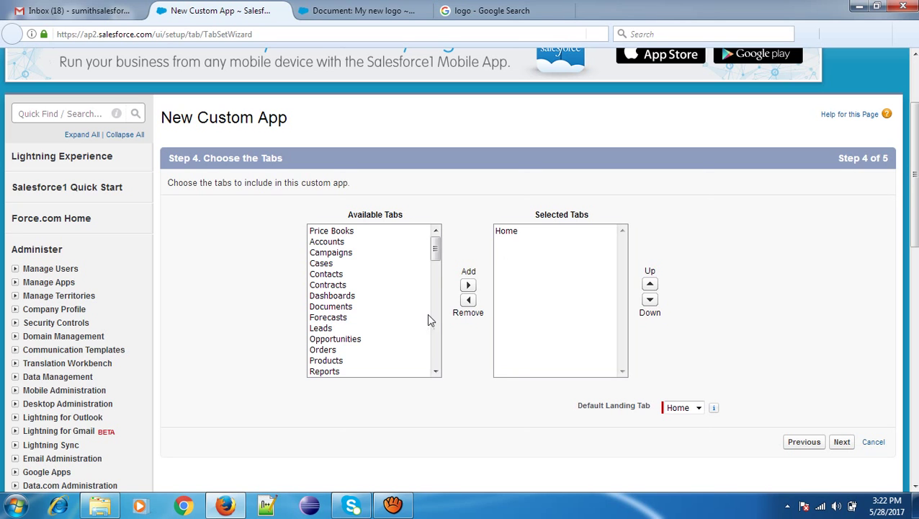
drag(435, 246, 437, 270)
click(345, 271)
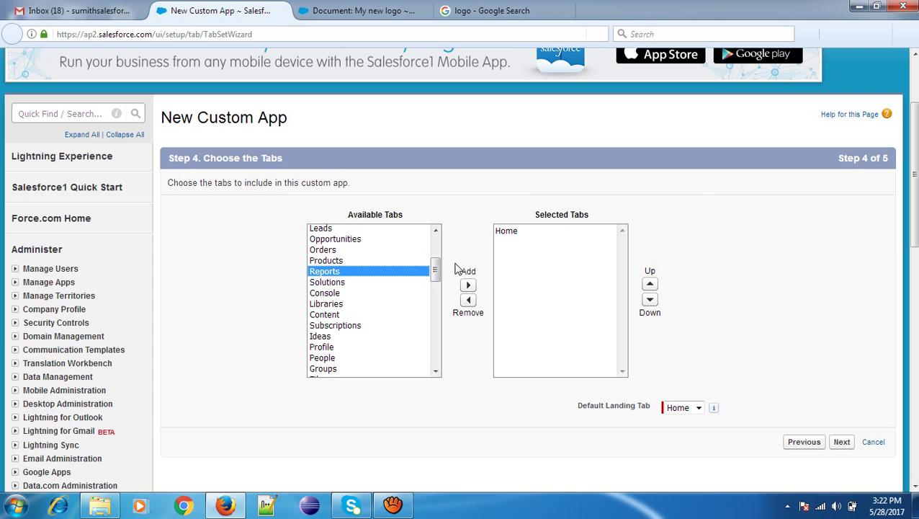
click(466, 285)
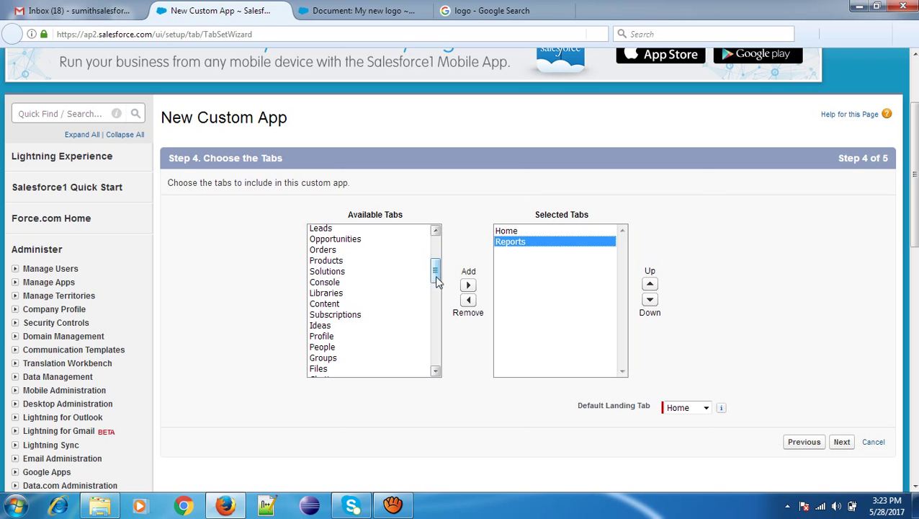
mouse_move(435, 279)
mouse_down()
mouse_move(437, 368)
mouse_move(438, 268)
mouse_up()
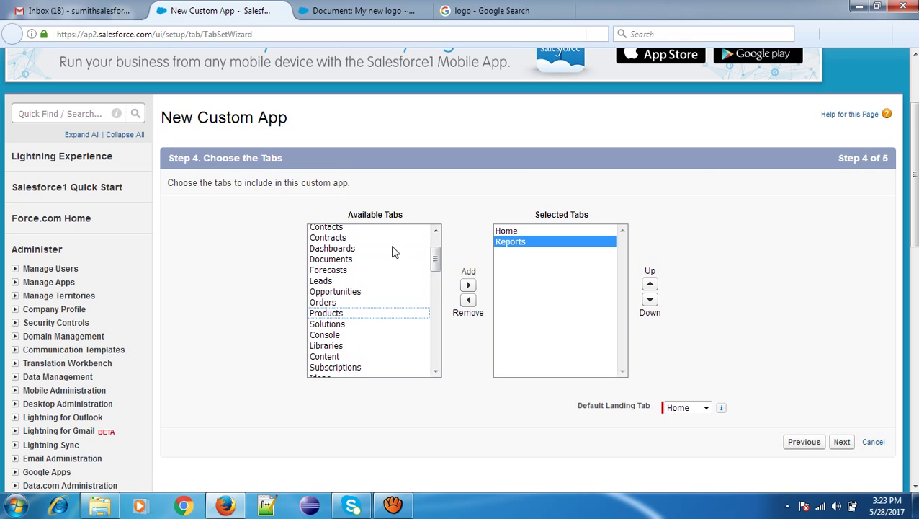
click(393, 249)
click(468, 285)
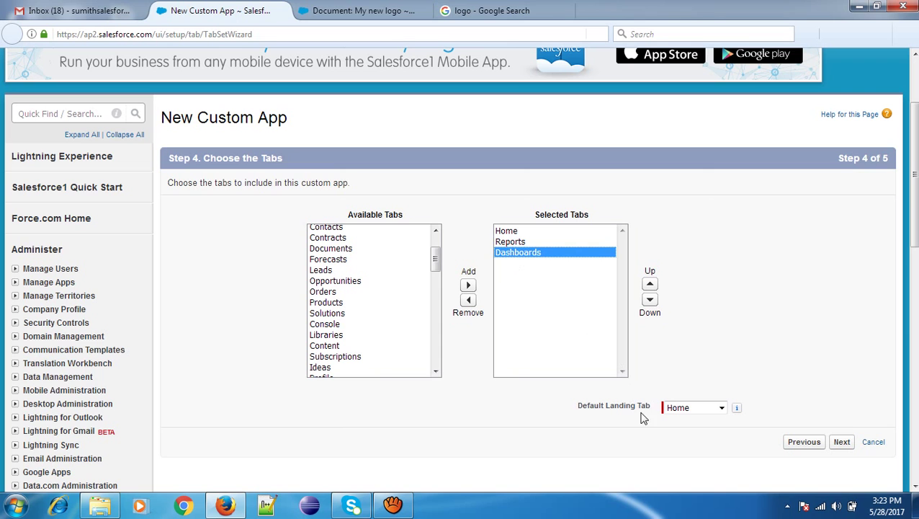
Set the custom app's default landing tab to Home and continue to the profile assignment.
click(683, 415)
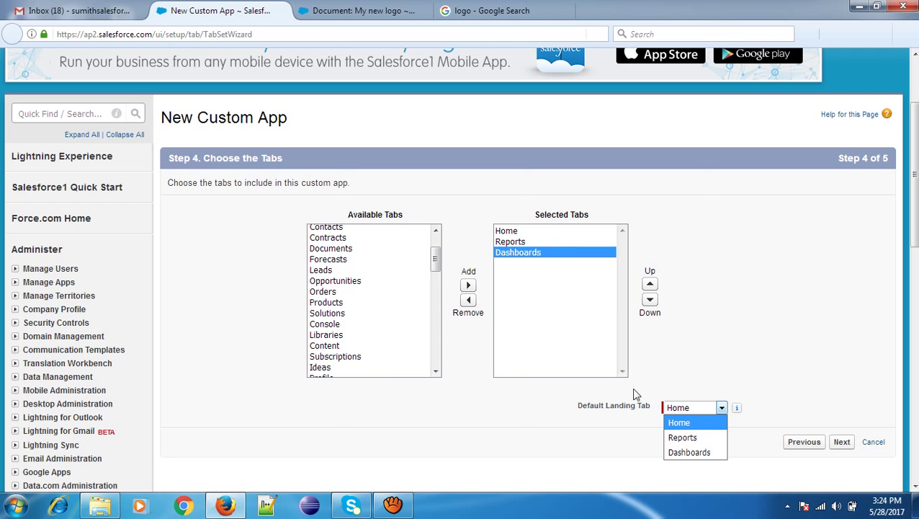
click(683, 425)
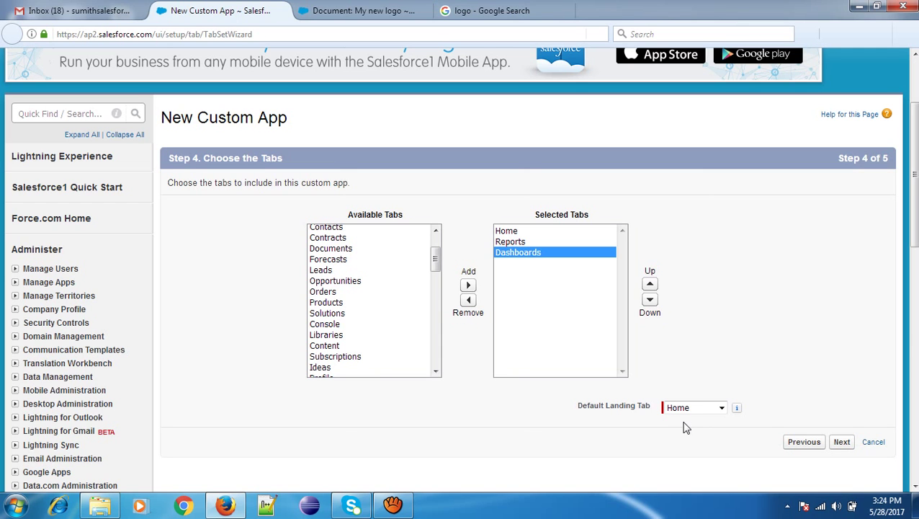
click(690, 410)
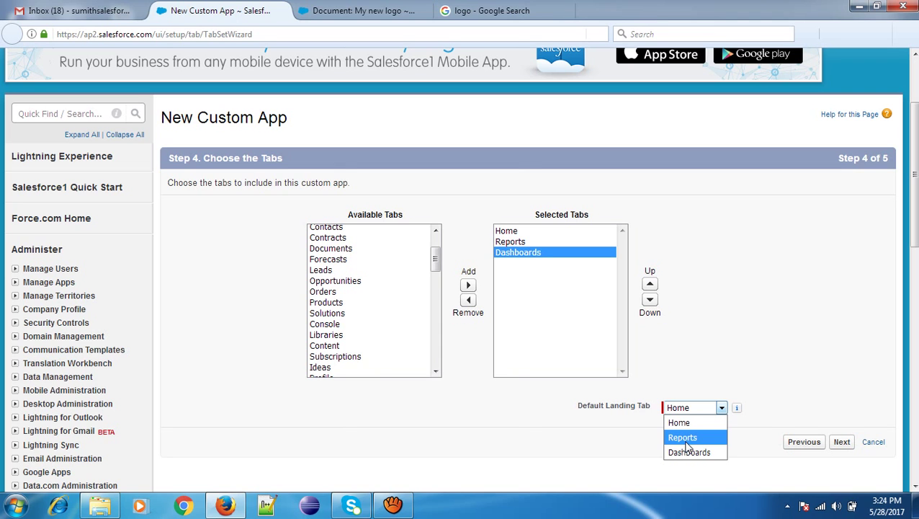
click(684, 437)
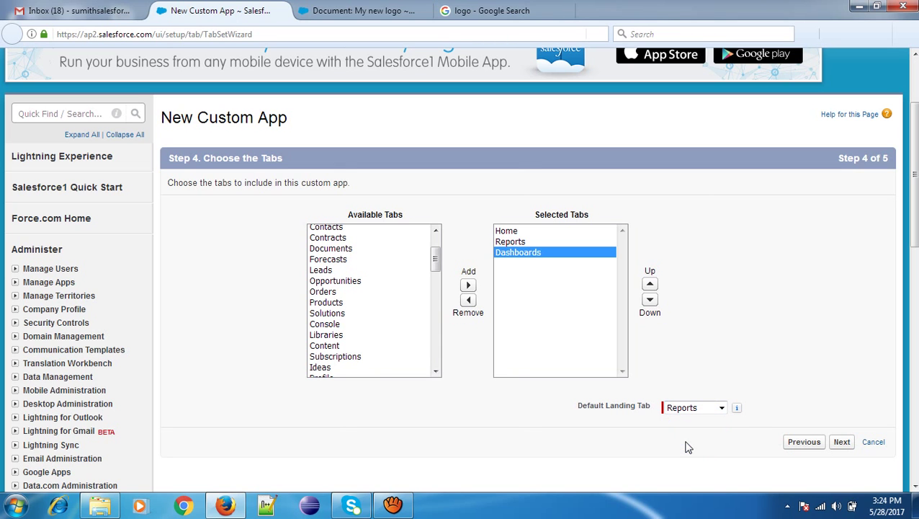
click(697, 411)
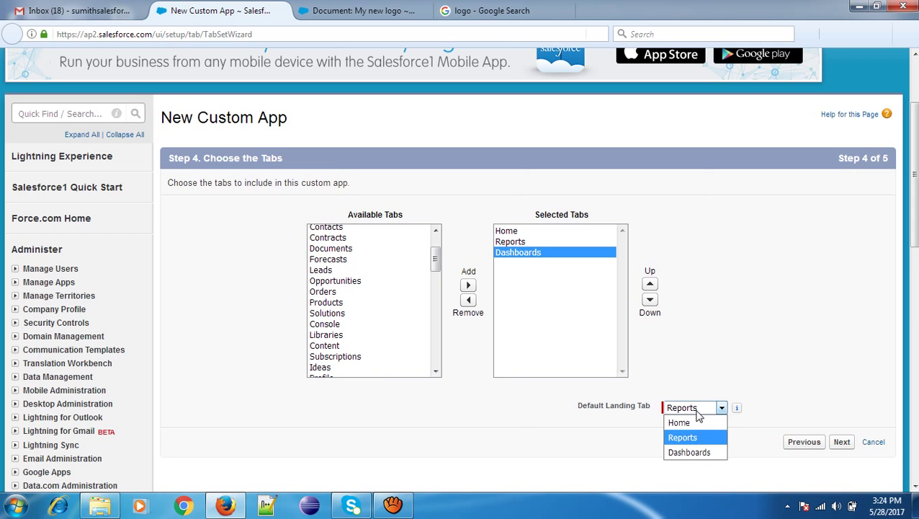
click(692, 425)
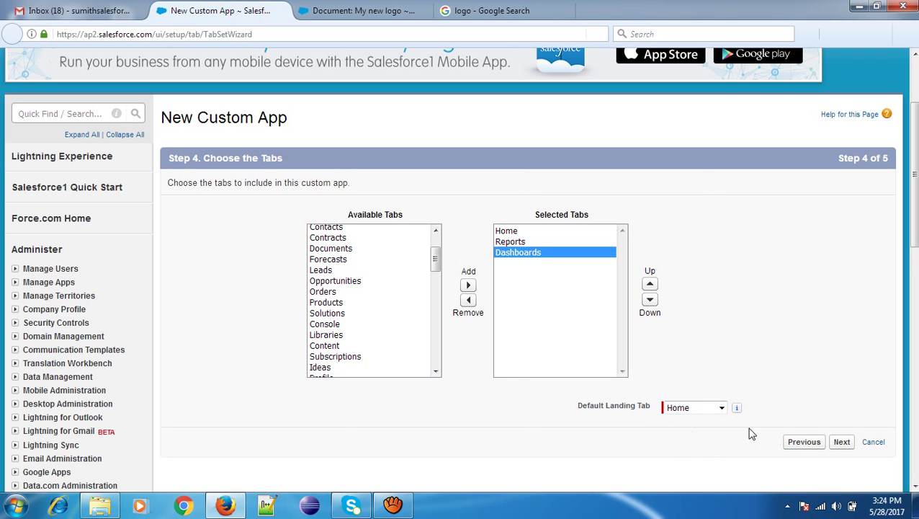
click(842, 442)
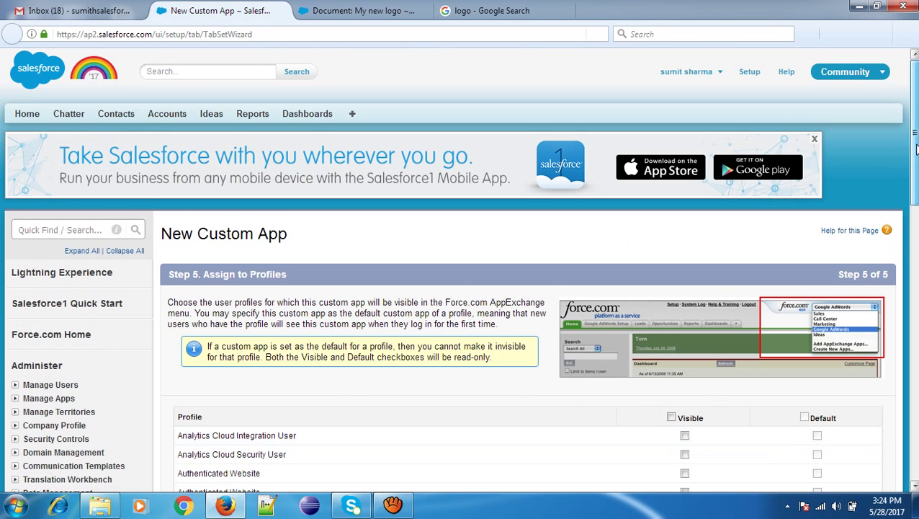
Make the custom app visible to all profiles, leaving Default unselected, and save the app.
scroll(913, 194, down, 4)
drag(914, 204, 913, 224)
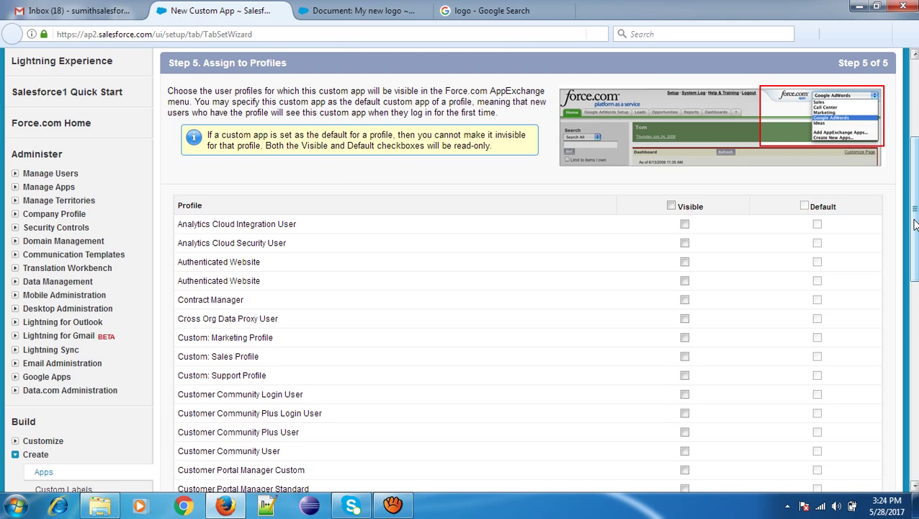
mouse_move(914, 224)
mouse_down()
mouse_move(914, 245)
mouse_move(915, 216)
mouse_up()
scroll(723, 103, down, 3)
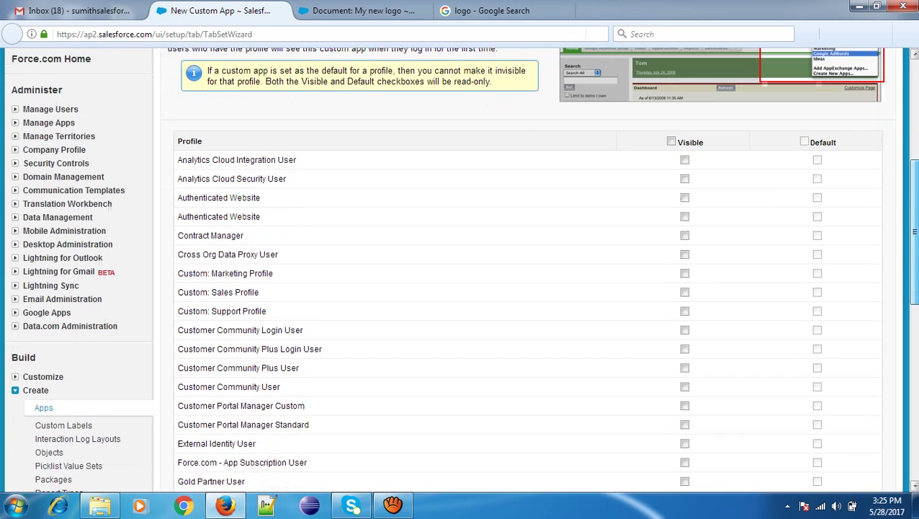
click(670, 131)
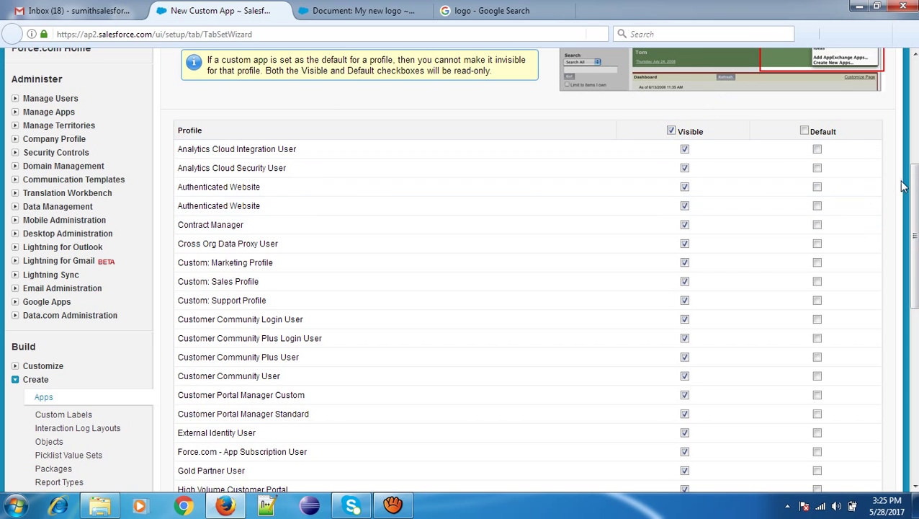
mouse_move(916, 185)
mouse_down()
mouse_move(918, 236)
mouse_move(916, 173)
mouse_move(916, 184)
mouse_up()
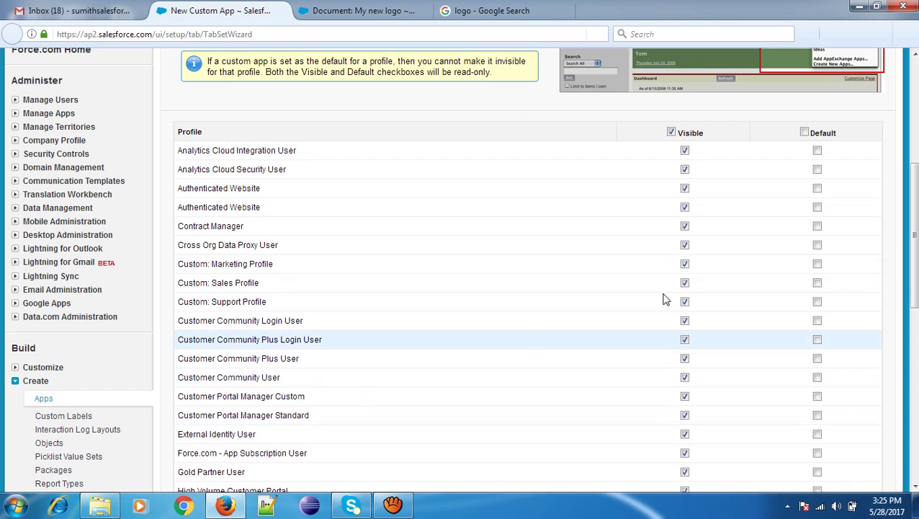
drag(914, 231, 916, 343)
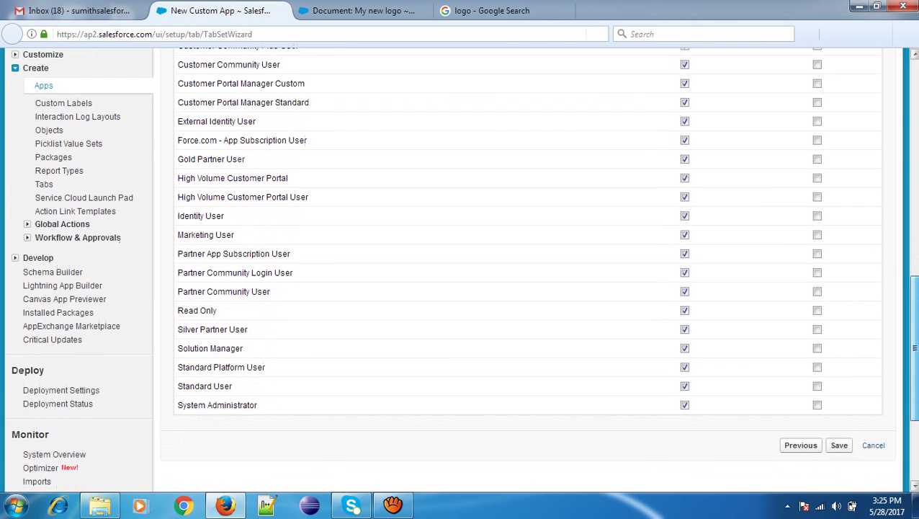
click(840, 444)
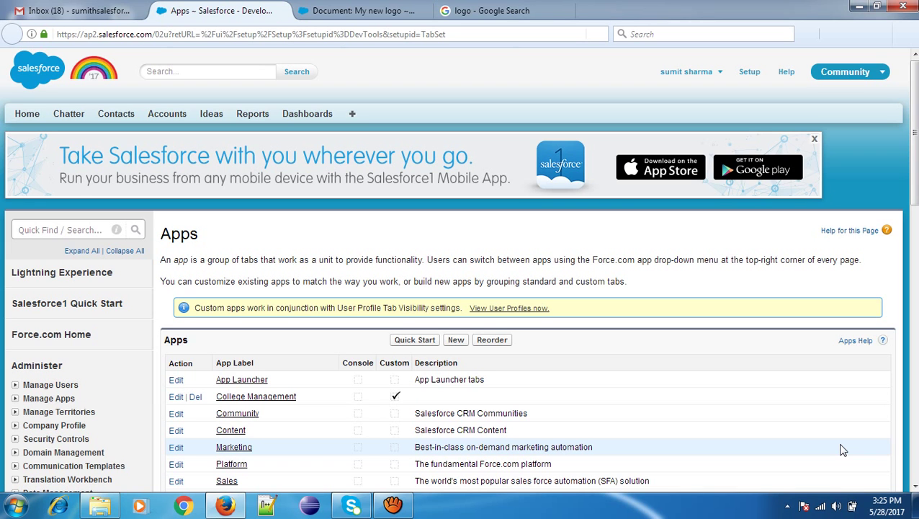
Check the College Management entry in the Apps list, and switch to that app to review its home page.
scroll(841, 449, down, 3)
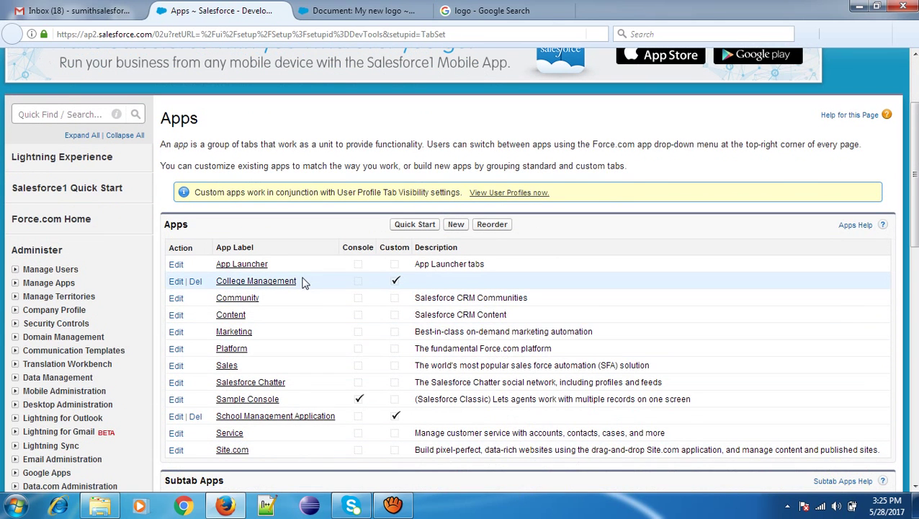
drag(303, 281, 215, 280)
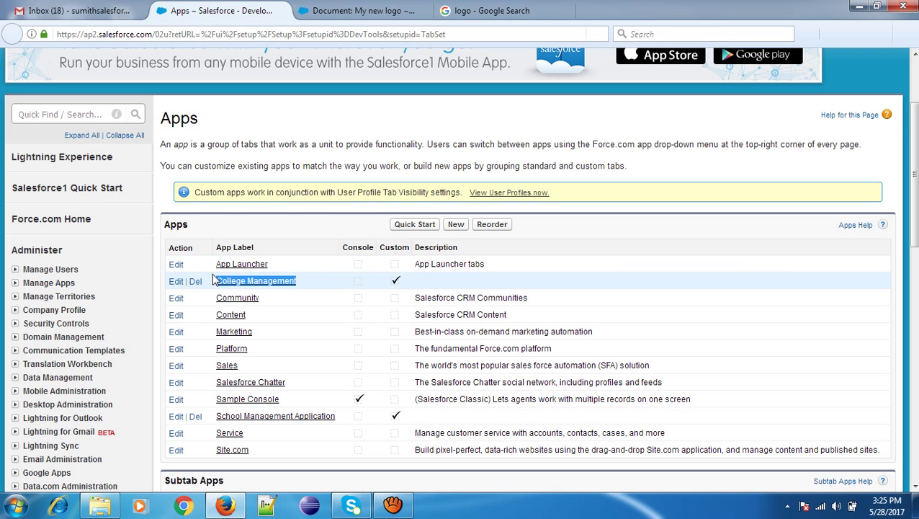
click(314, 282)
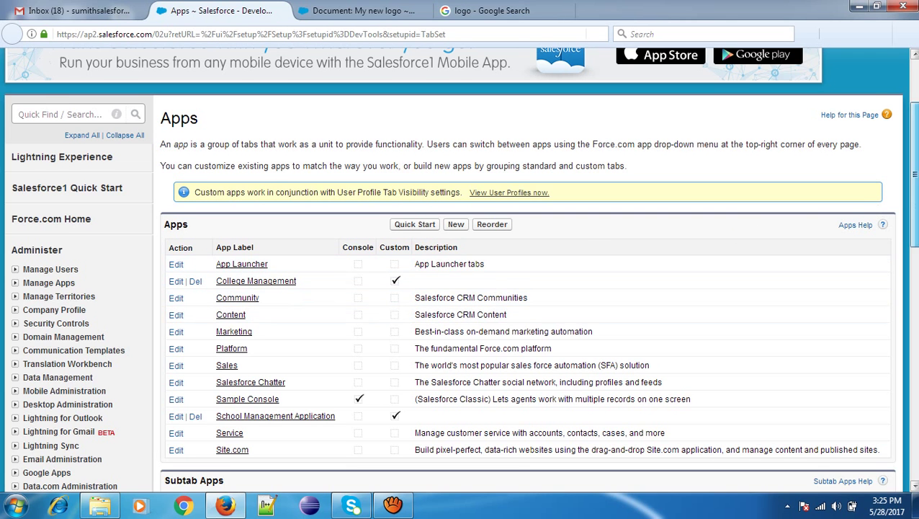
drag(912, 172, 912, 130)
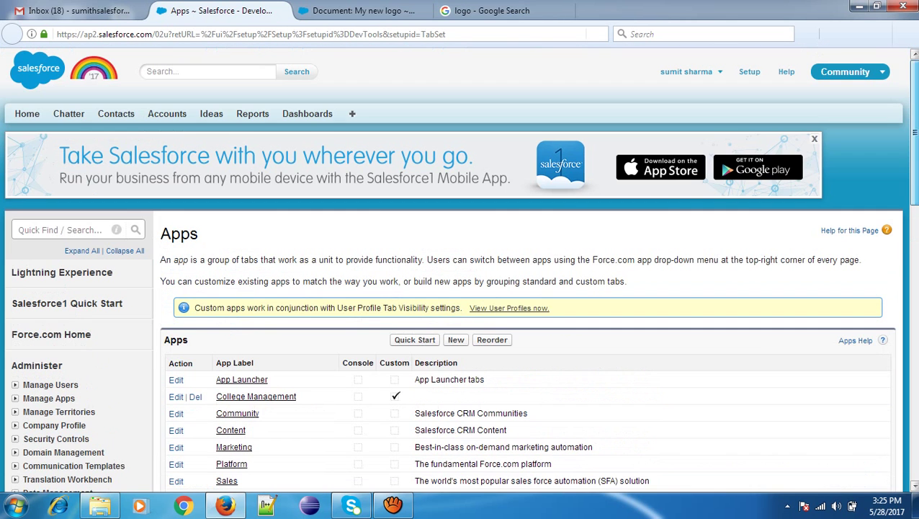
click(870, 75)
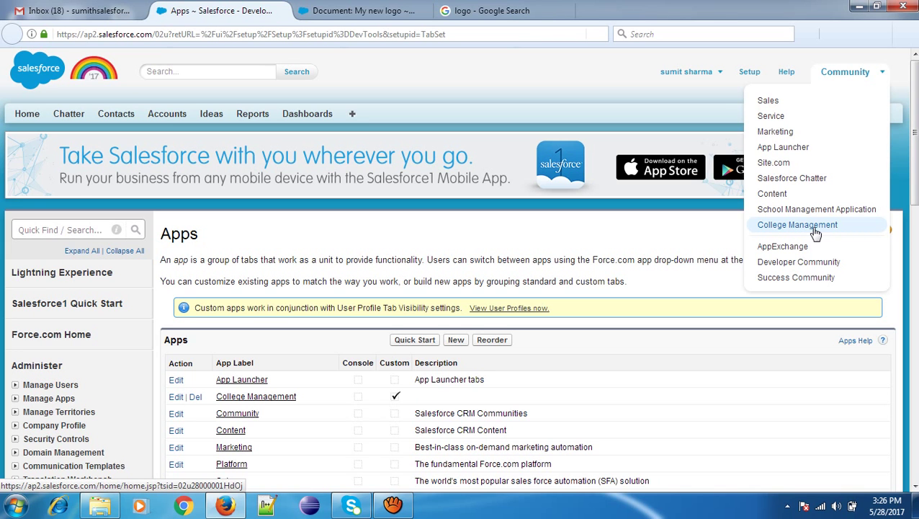
click(818, 225)
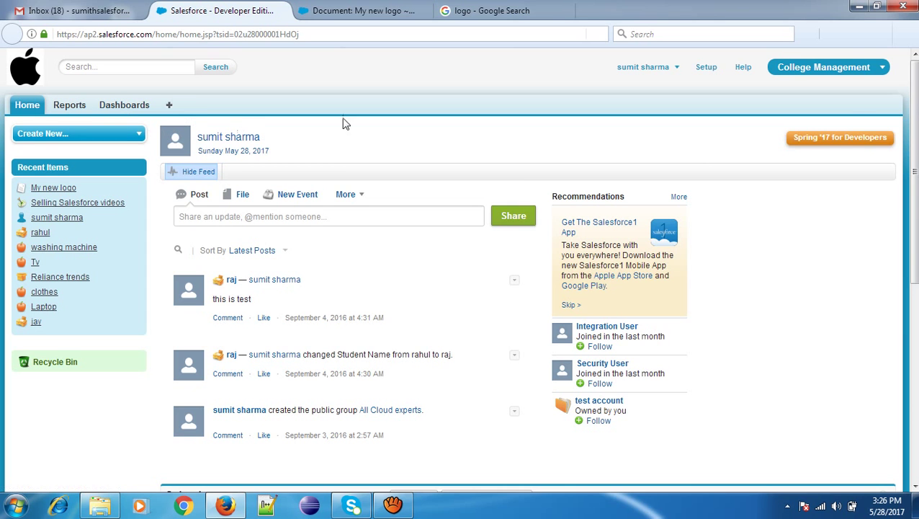
scroll(906, 119, down, 1)
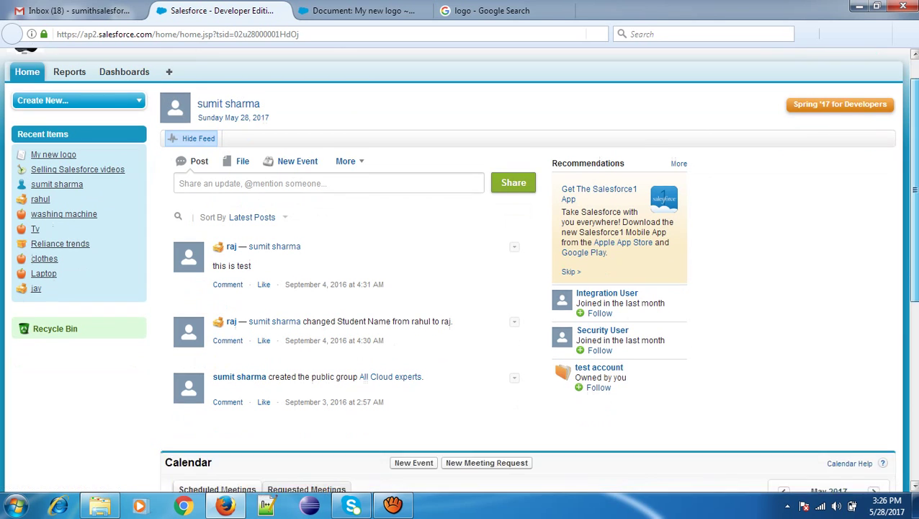
scroll(906, 119, up, 1)
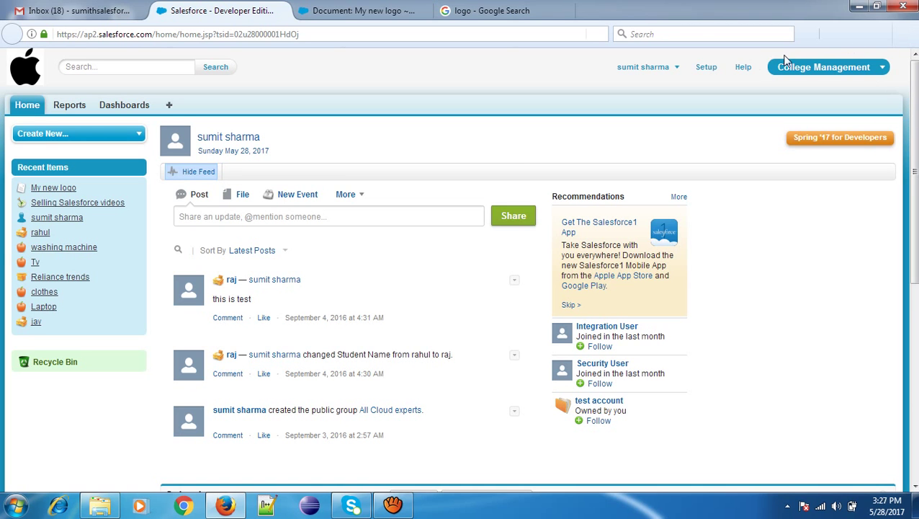
Open App Quick Start from the setup home page to inspect its App, Label and Plural Label fields, and return without creating an app.
click(707, 72)
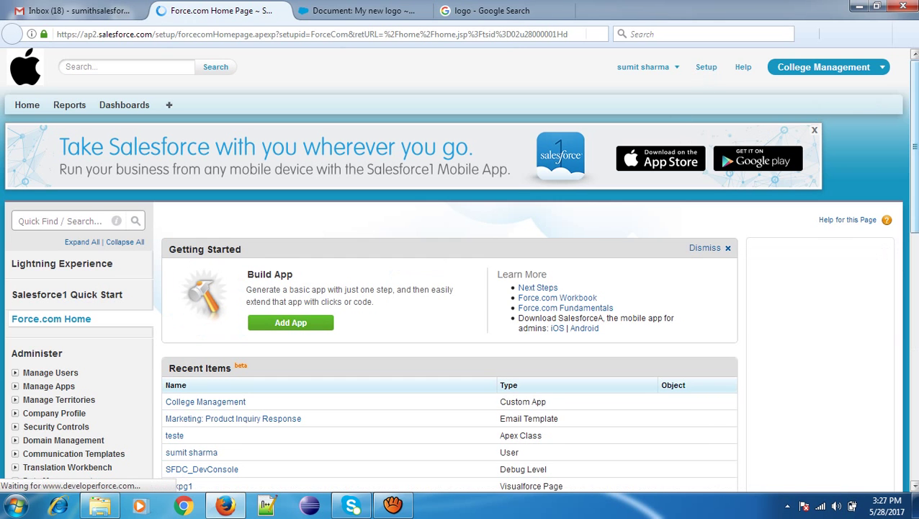
scroll(871, 102, down, 1)
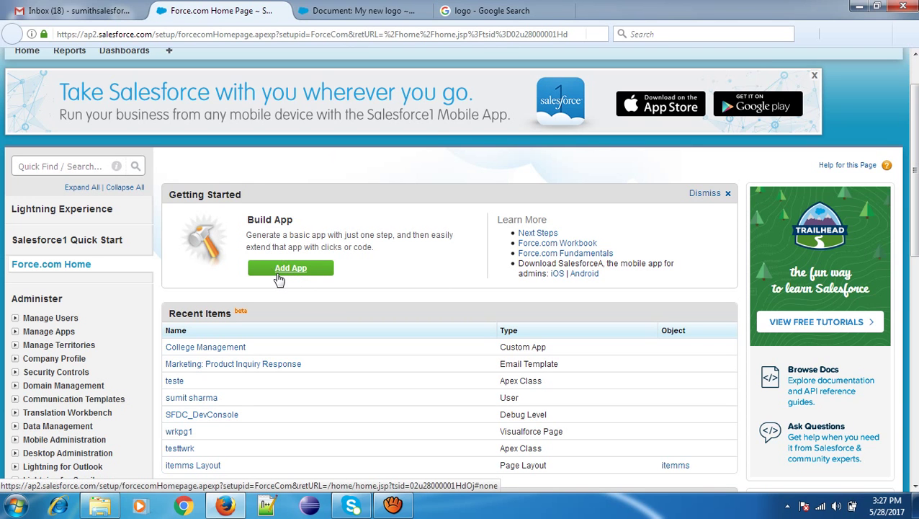
click(283, 274)
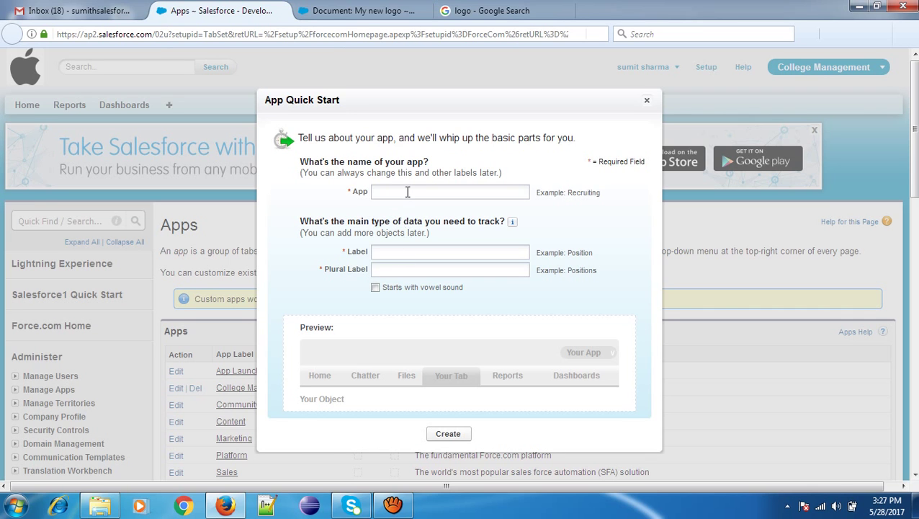
click(391, 254)
click(387, 271)
click(385, 253)
click(646, 102)
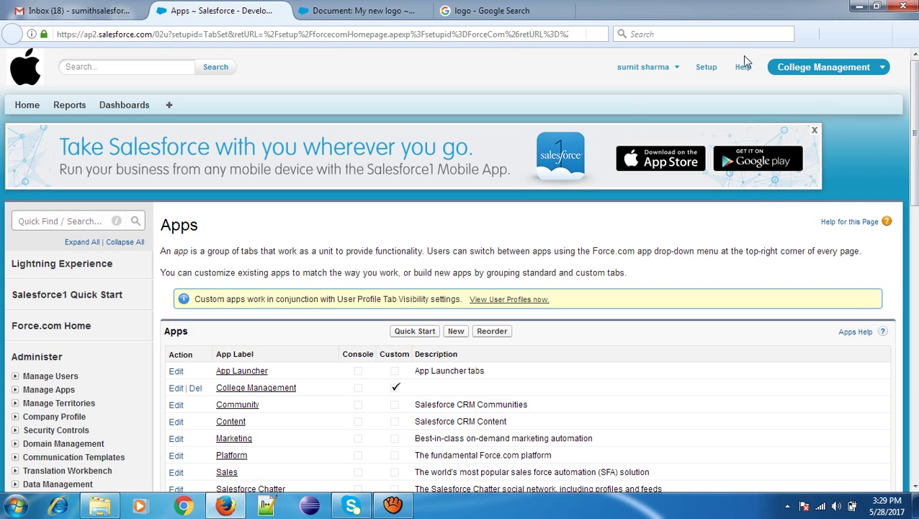
click(708, 72)
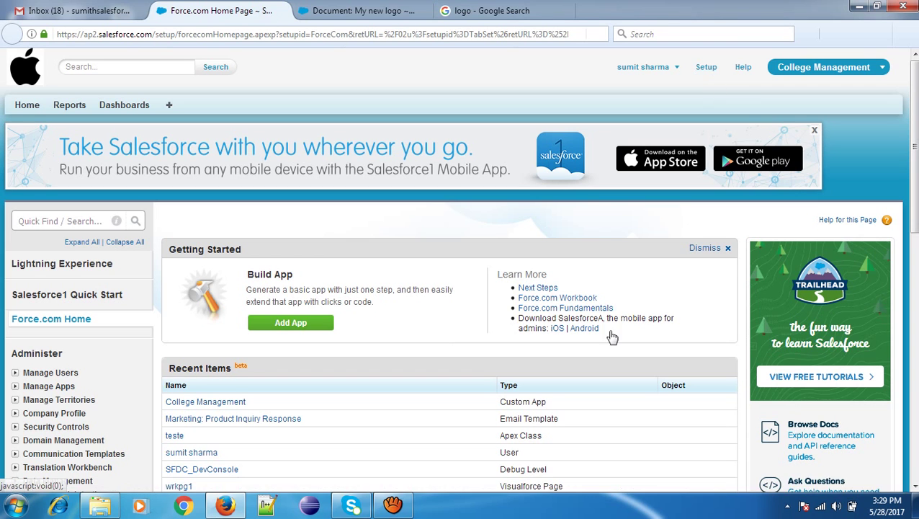
click(408, 509)
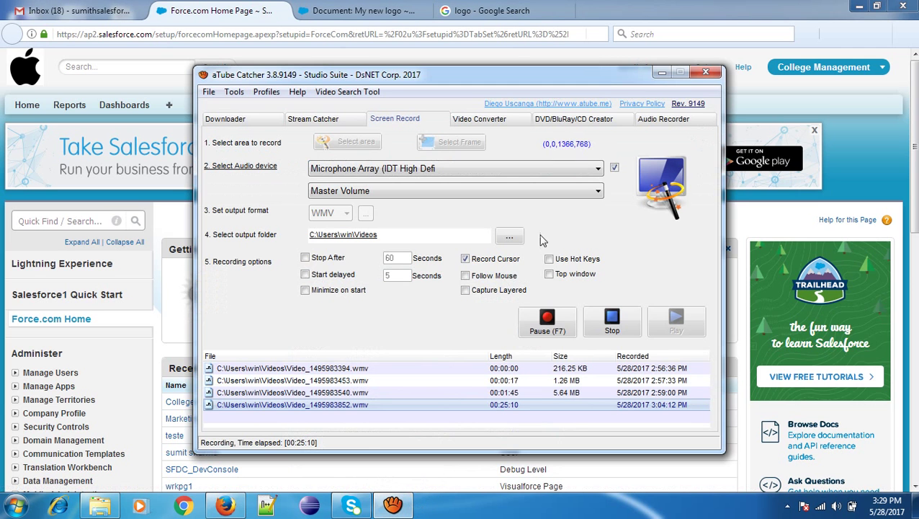